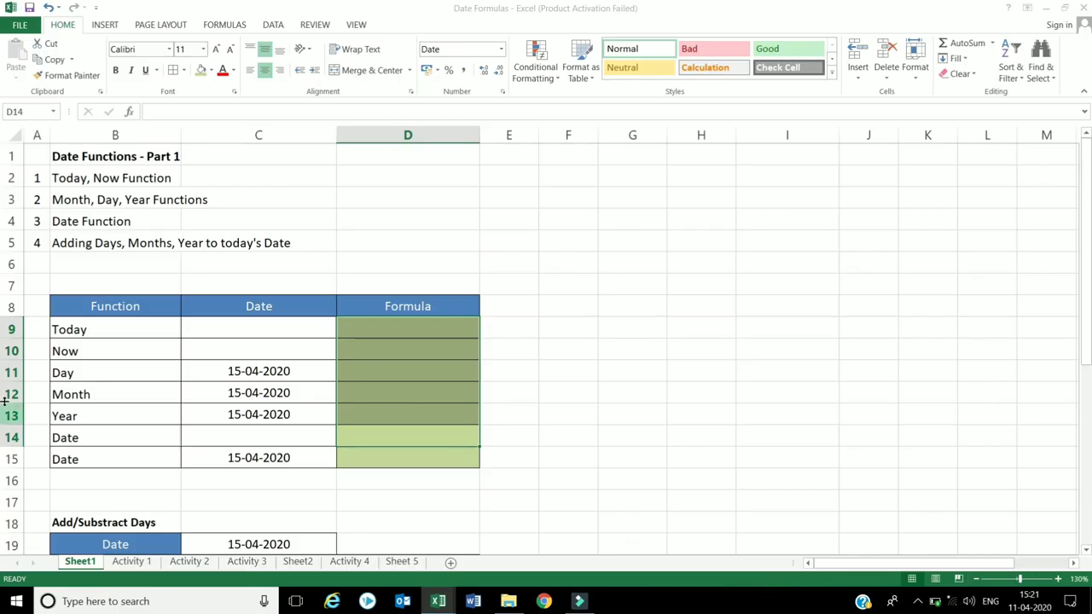
left_click(532, 256)
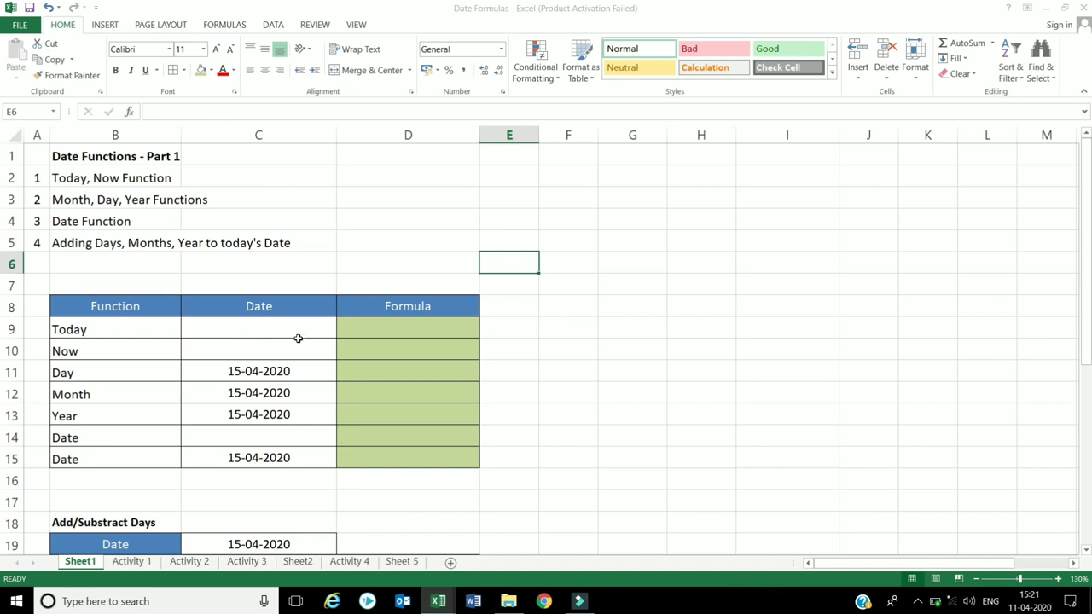
left_click(367, 333)
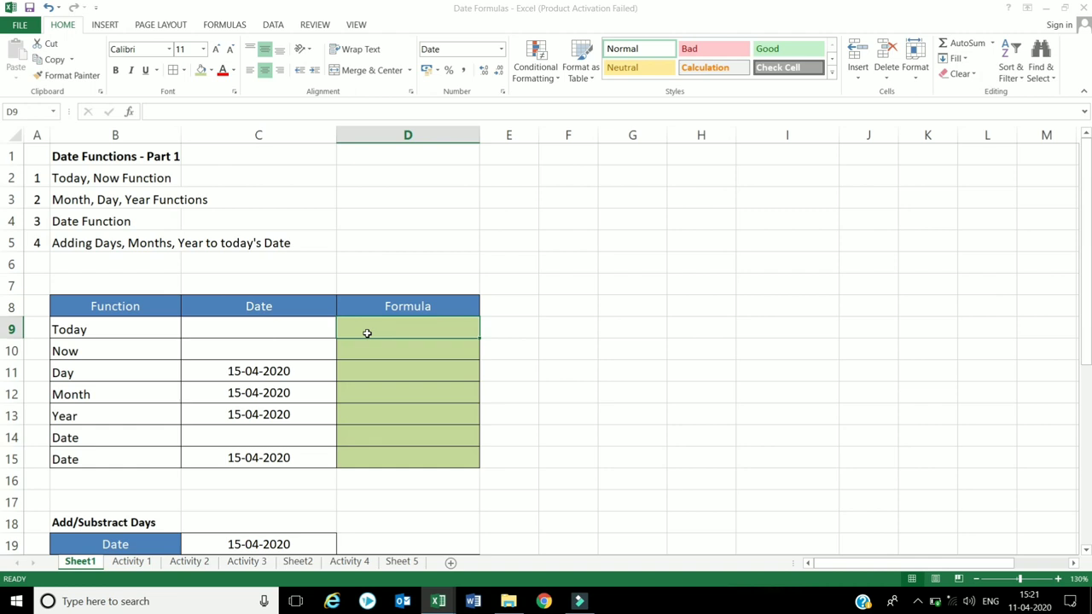
type("=")
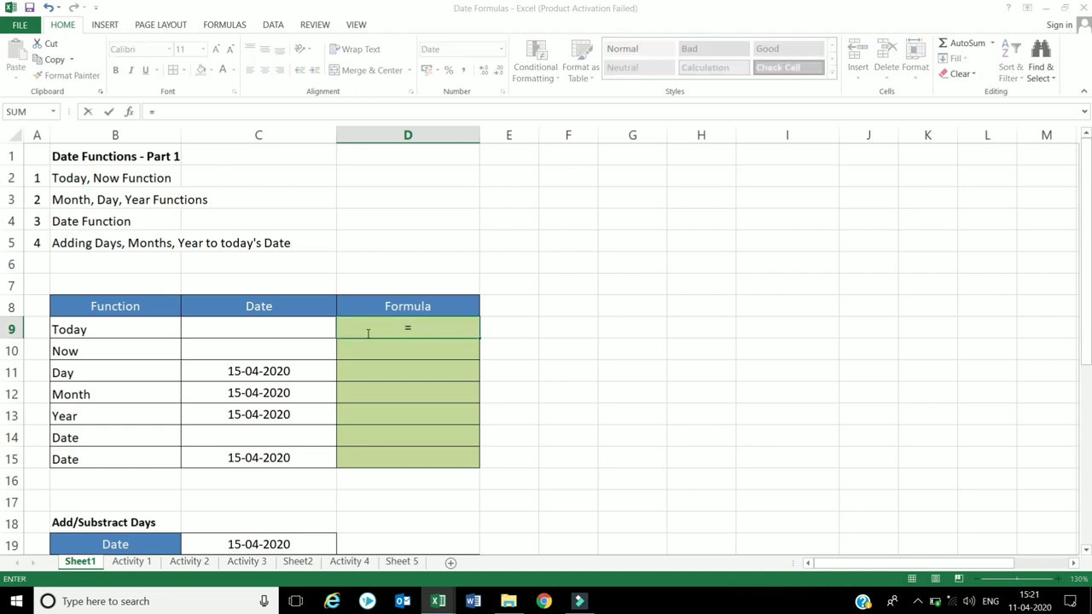
type("to")
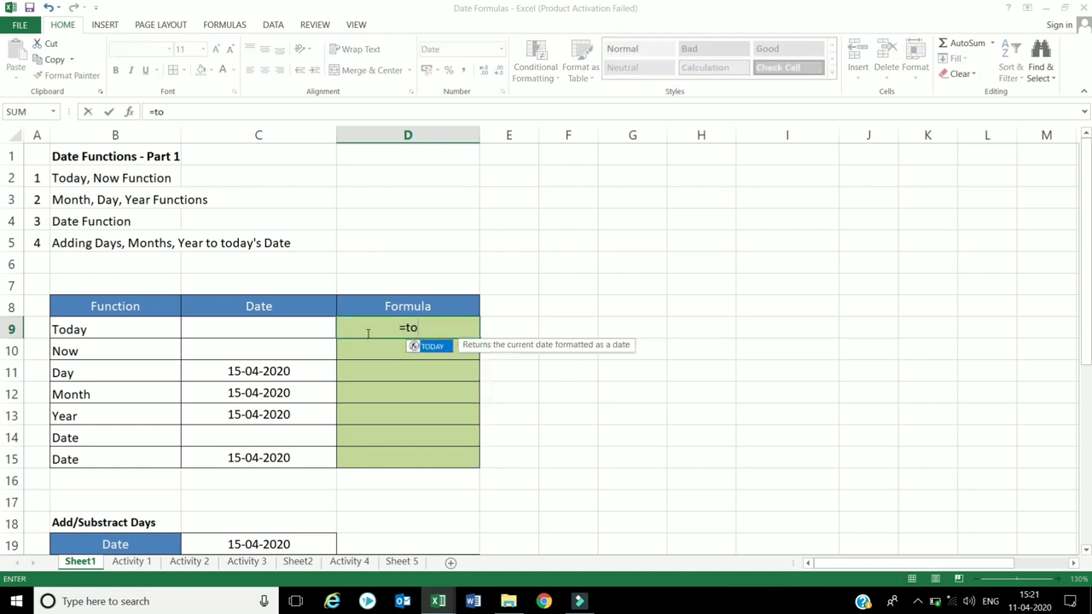
left_click(435, 348)
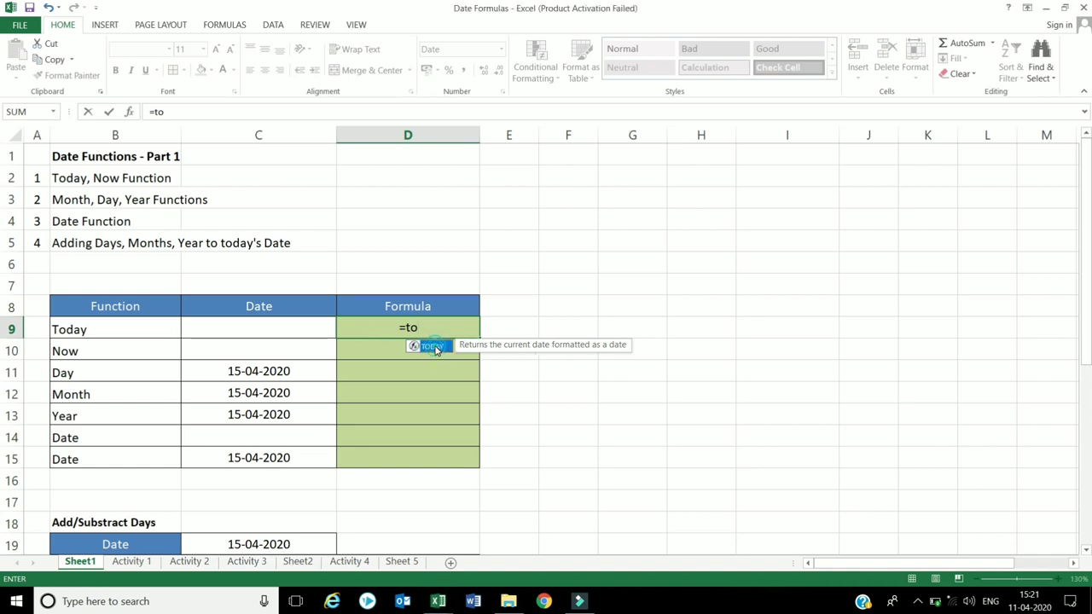
double_click(435, 347)
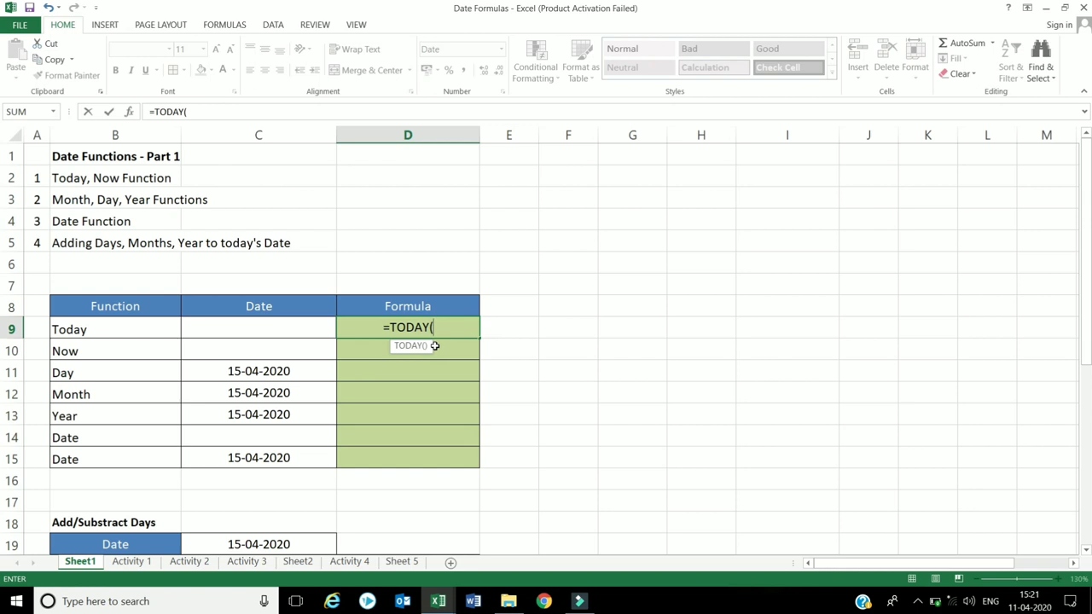
type(")")
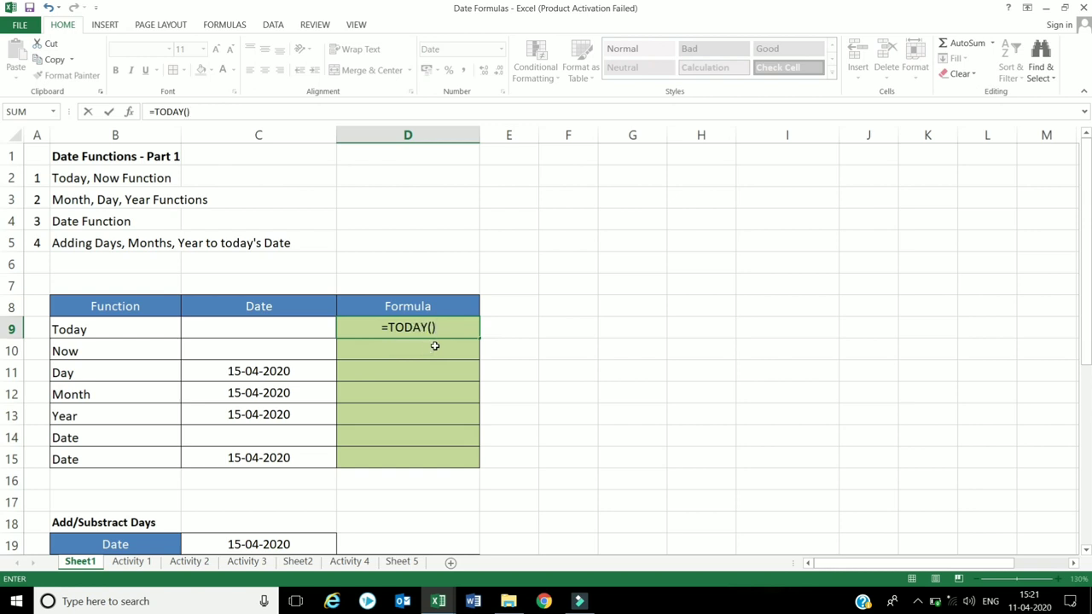
key("Return")
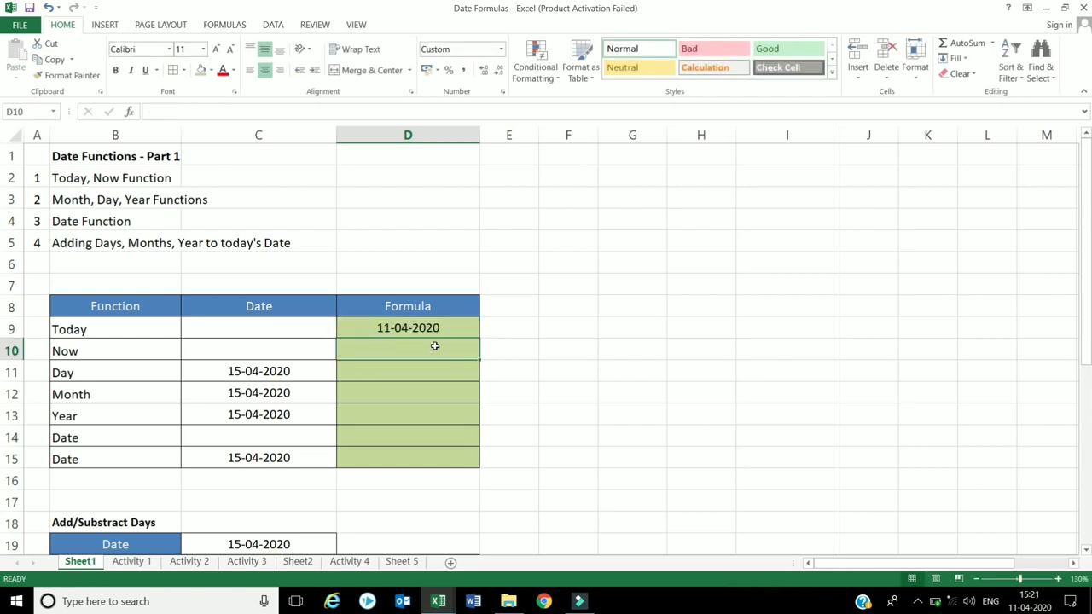
type("=now")
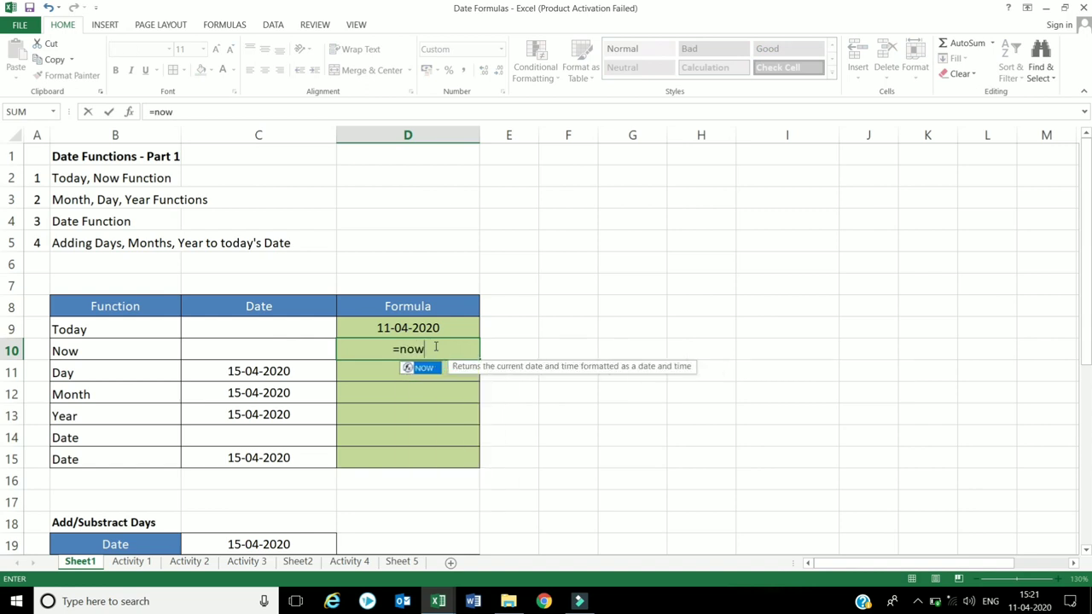
type("(")
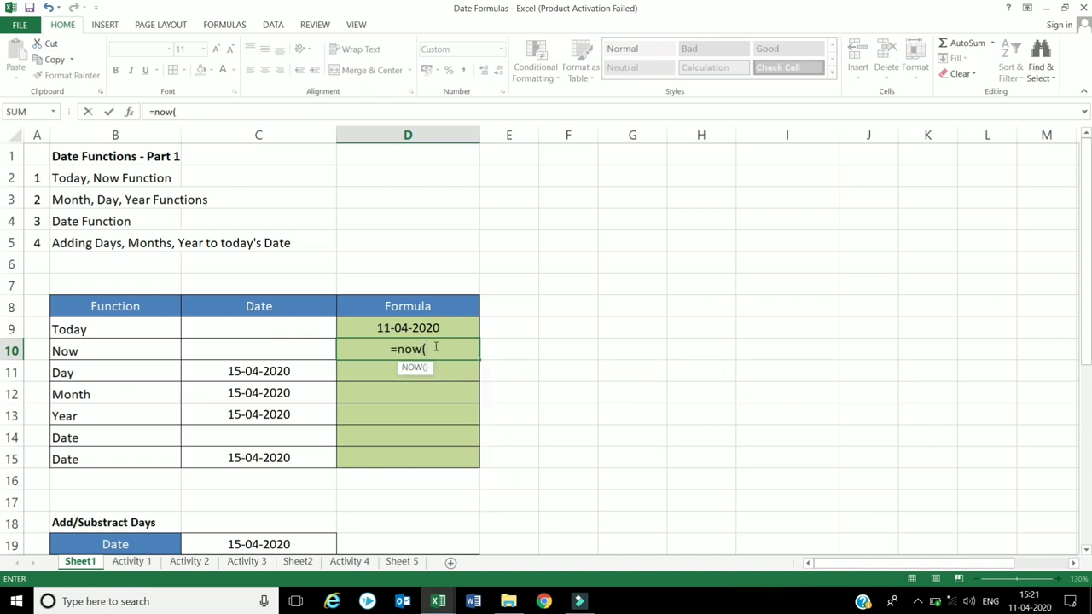
type(")")
key("Return")
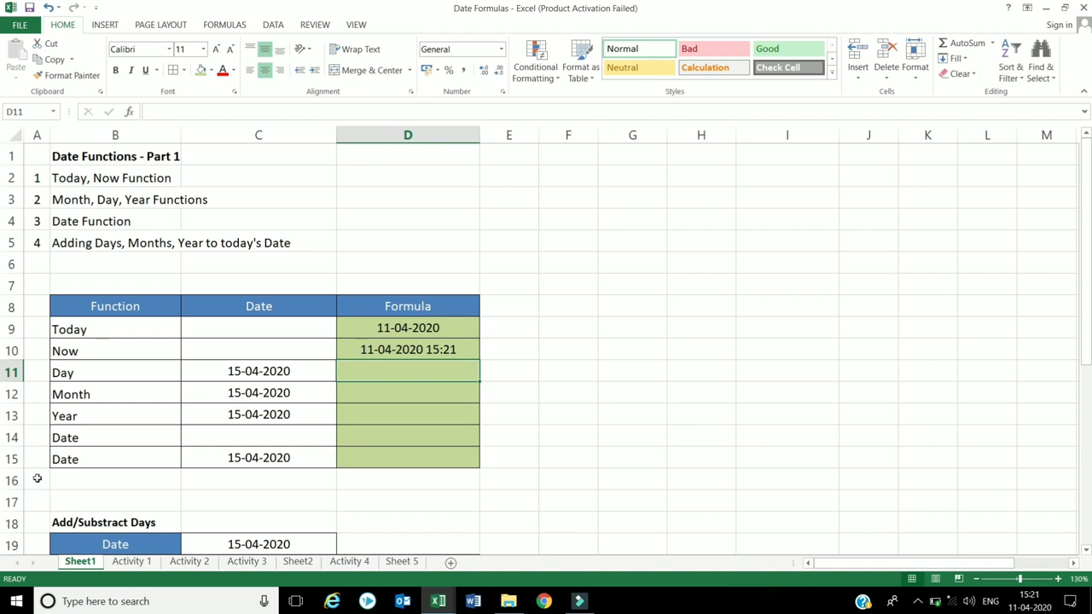
- Enter =DAY(C11) in D11 to show the day 15
type("=")
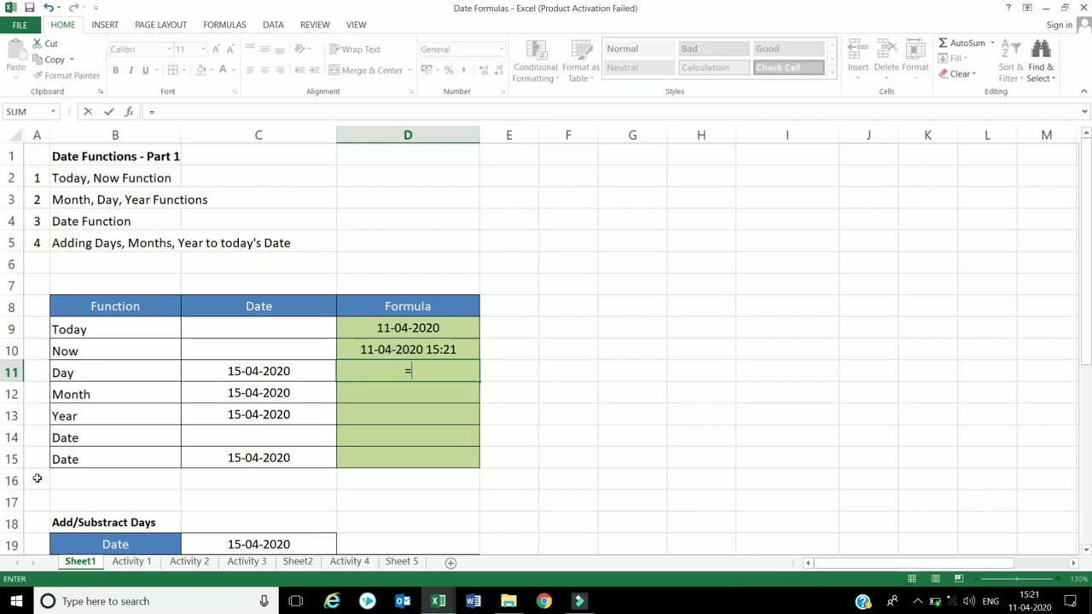
type("d")
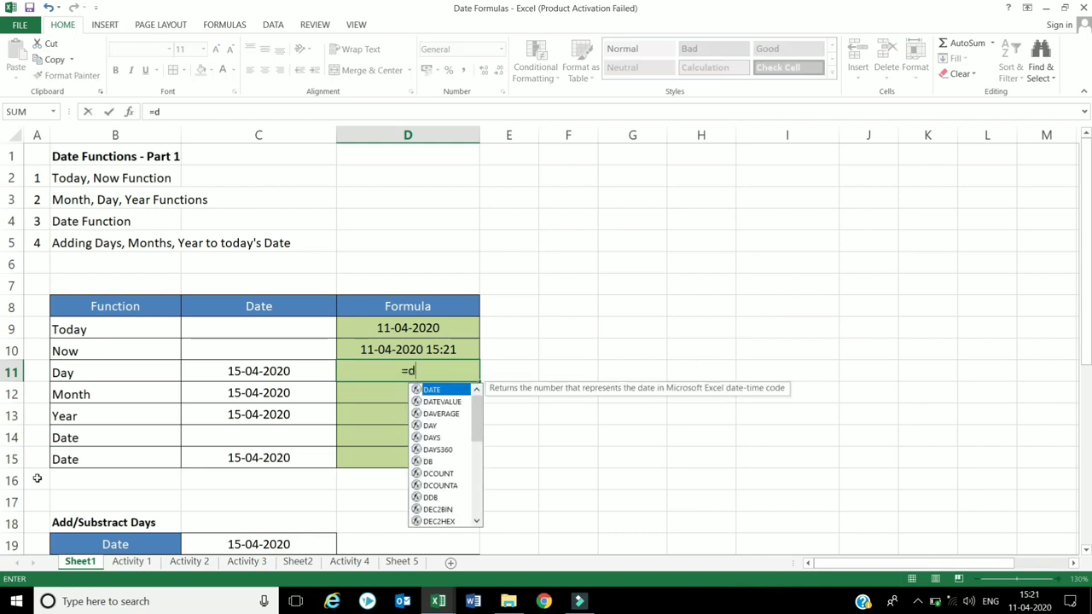
type("ay(")
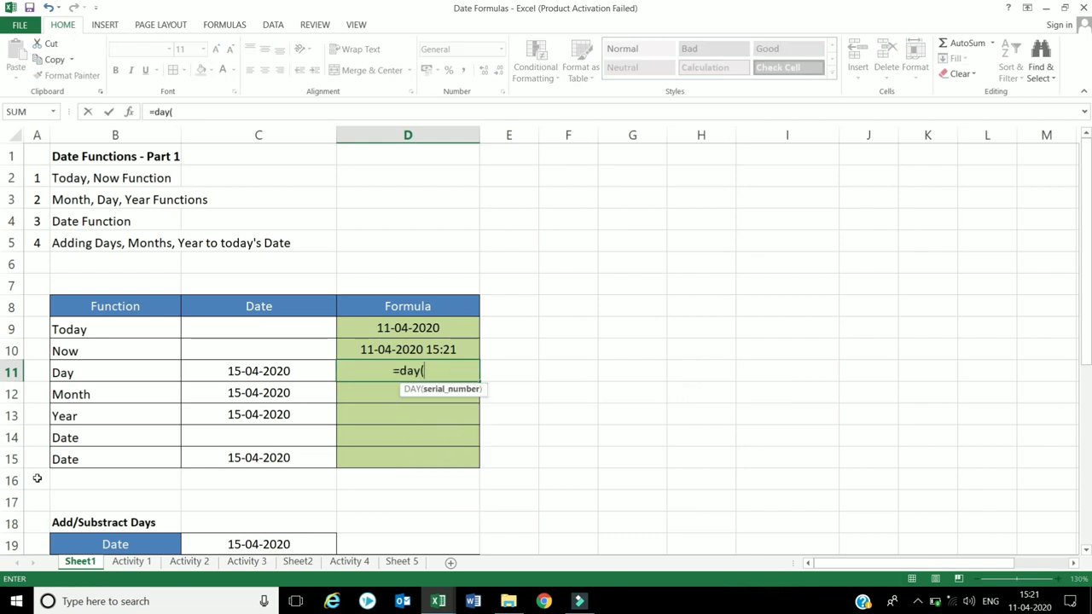
key("Left")
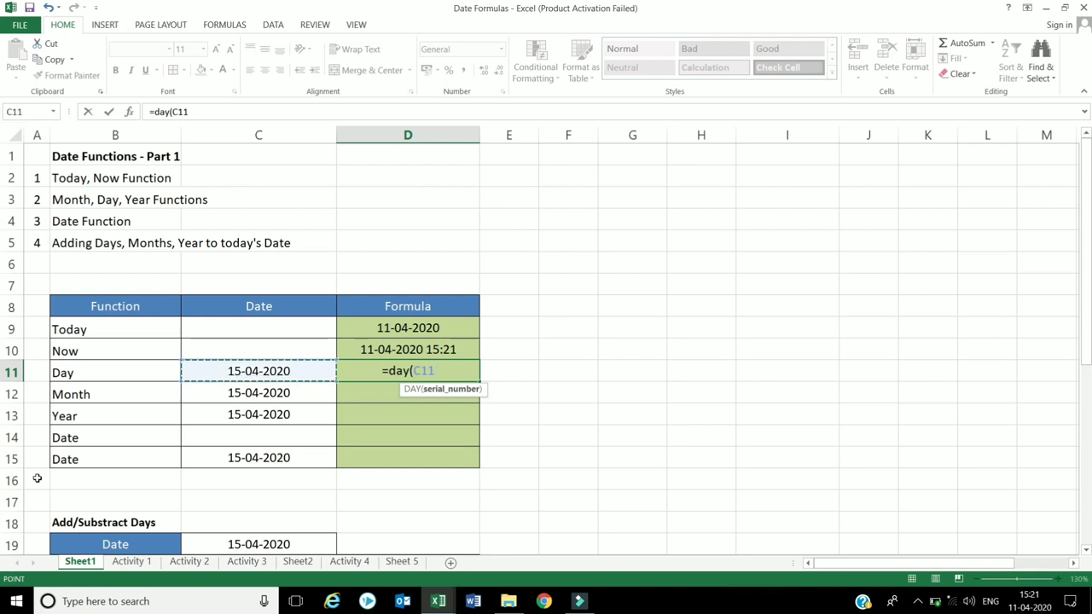
type(")")
key("Return")
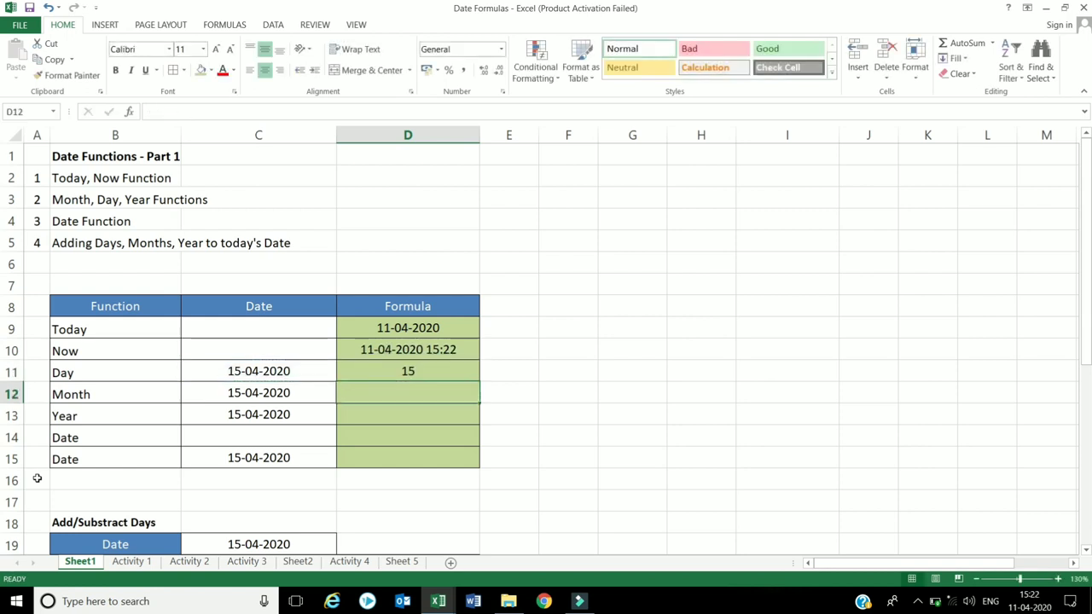
- Rename the B15 label from Date to Week
left_click(58, 457)
type("Week")
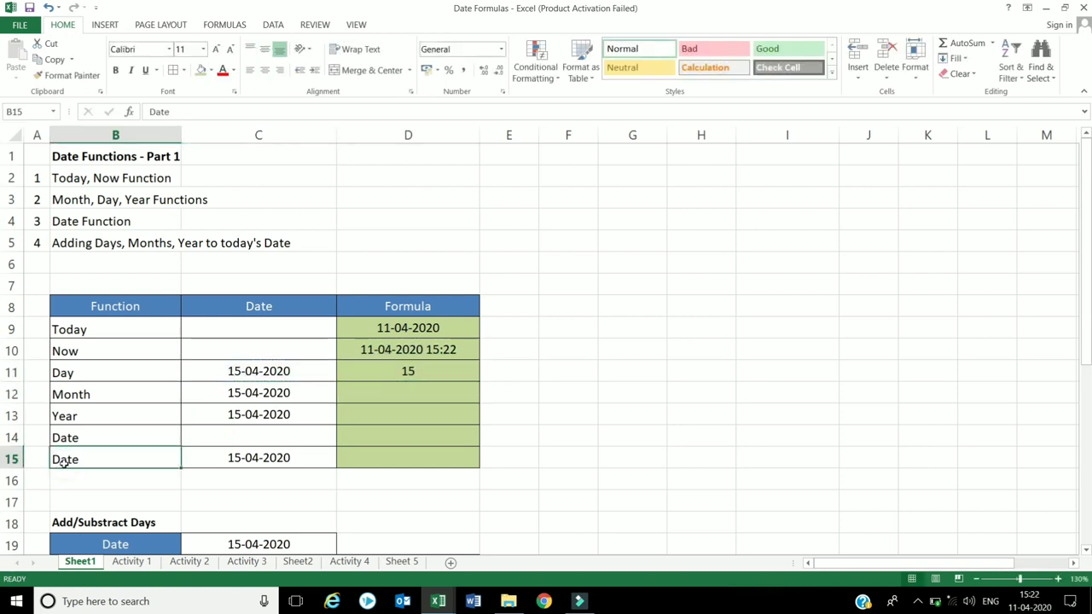
key("Return")
- Enter =MONTH(C12) in D12 and =YEAR(C13) in D13, giving 4 and 2020
left_click(402, 397)
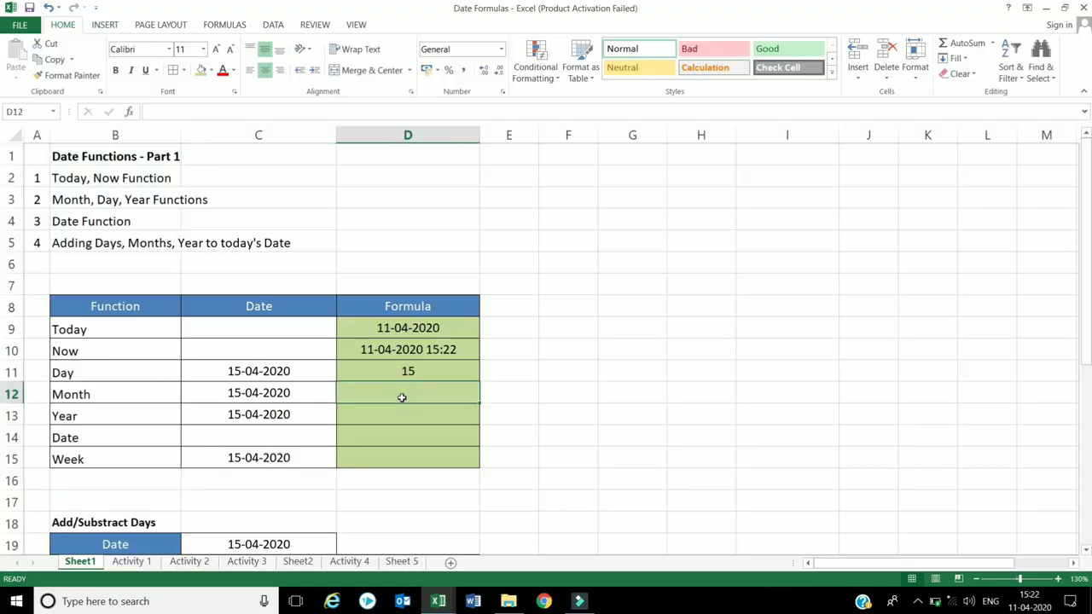
type("=")
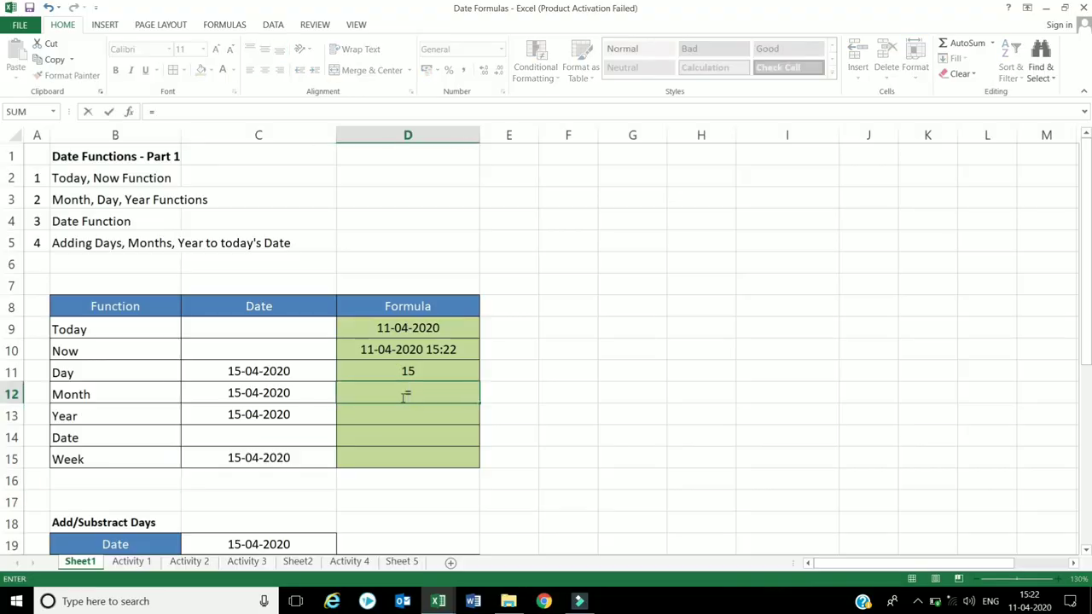
type("month")
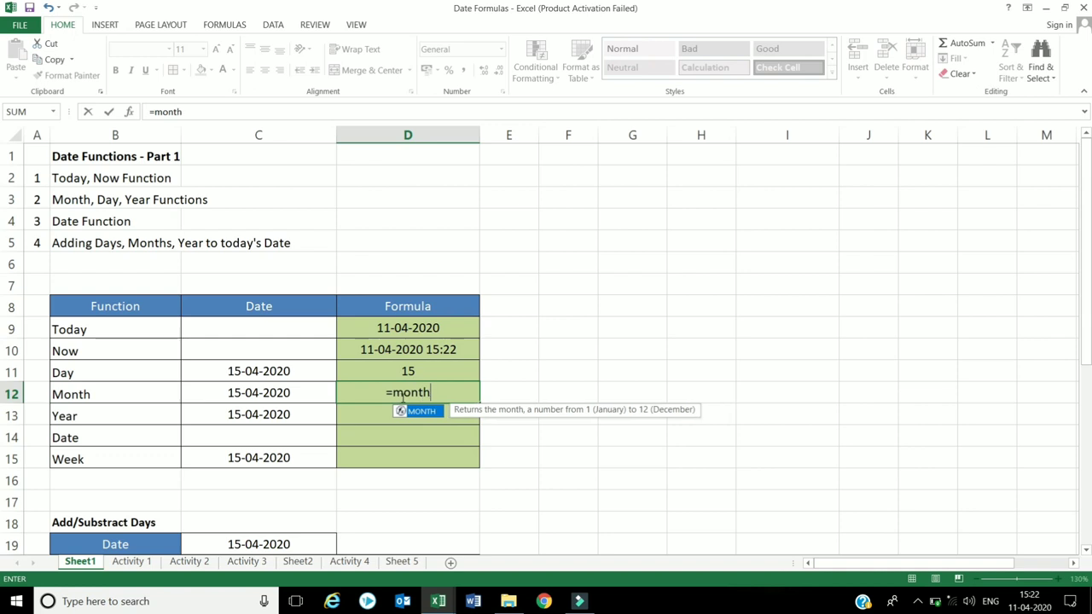
type("(")
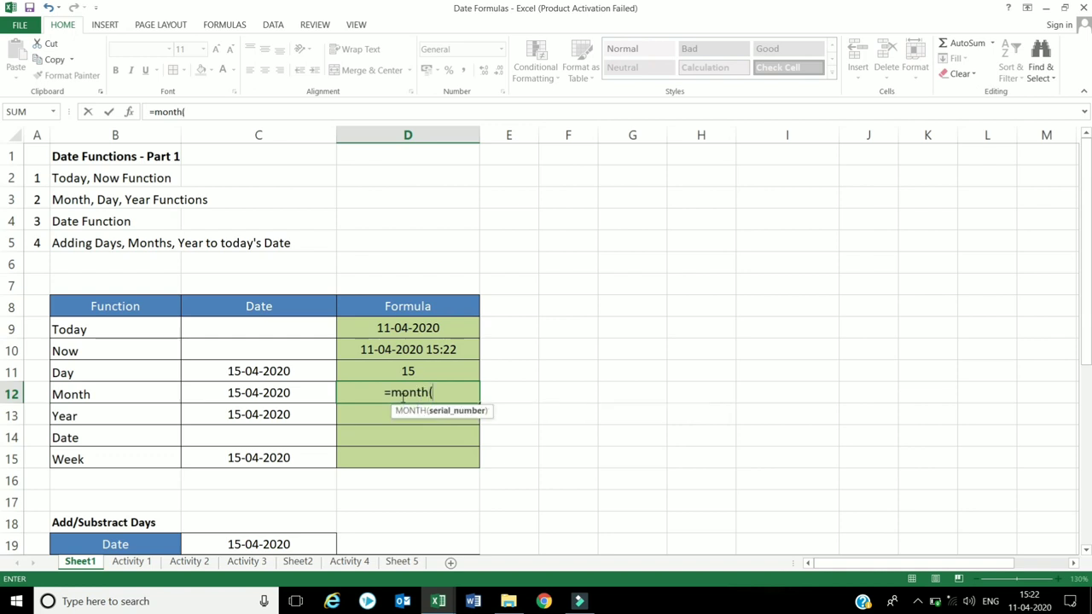
key("Left")
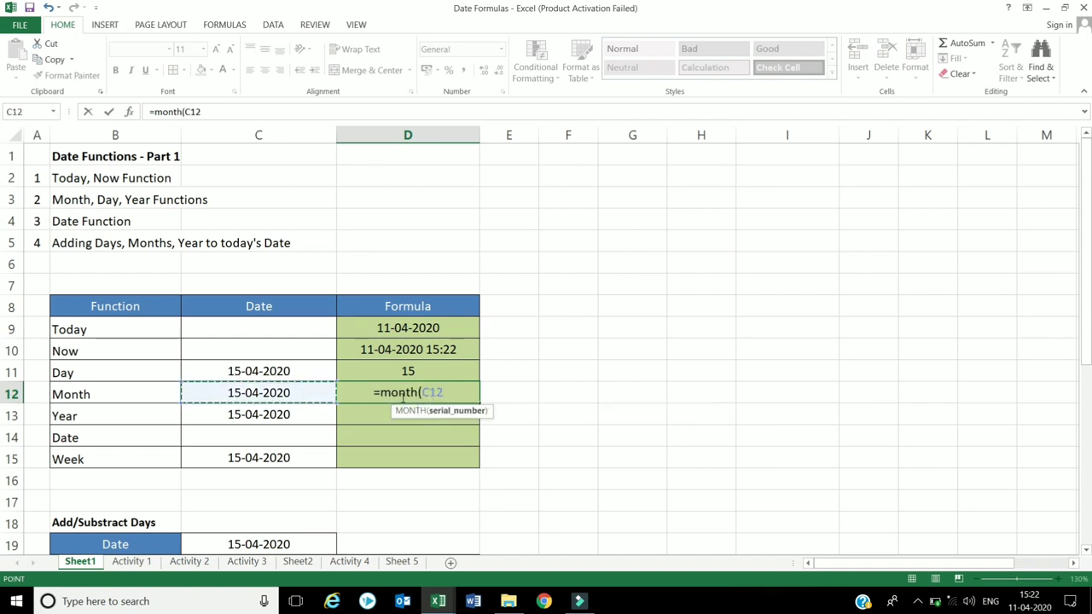
type(")")
key("Return")
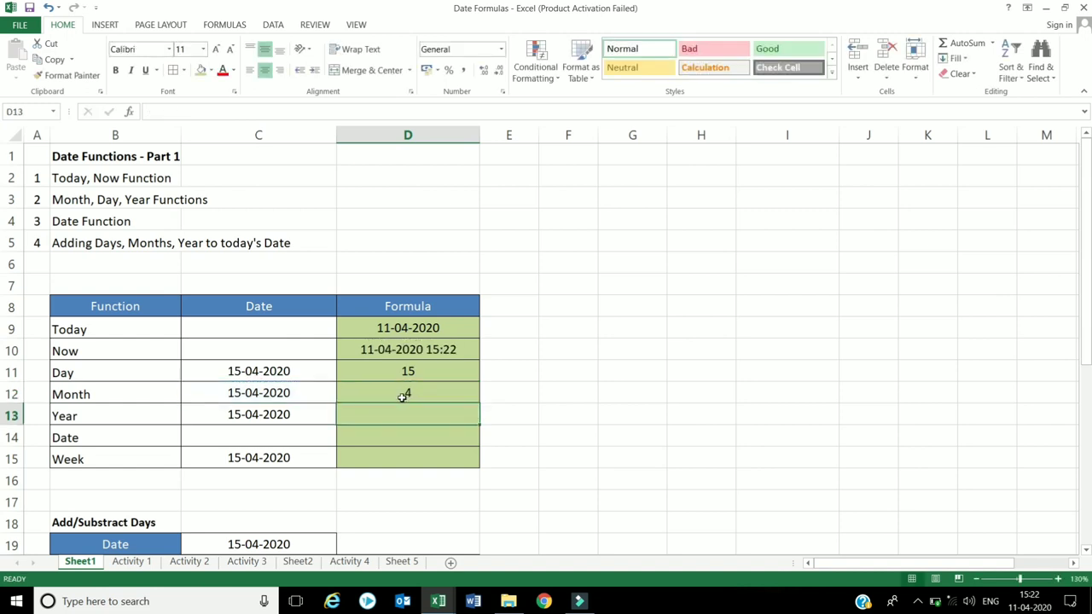
type("=year")
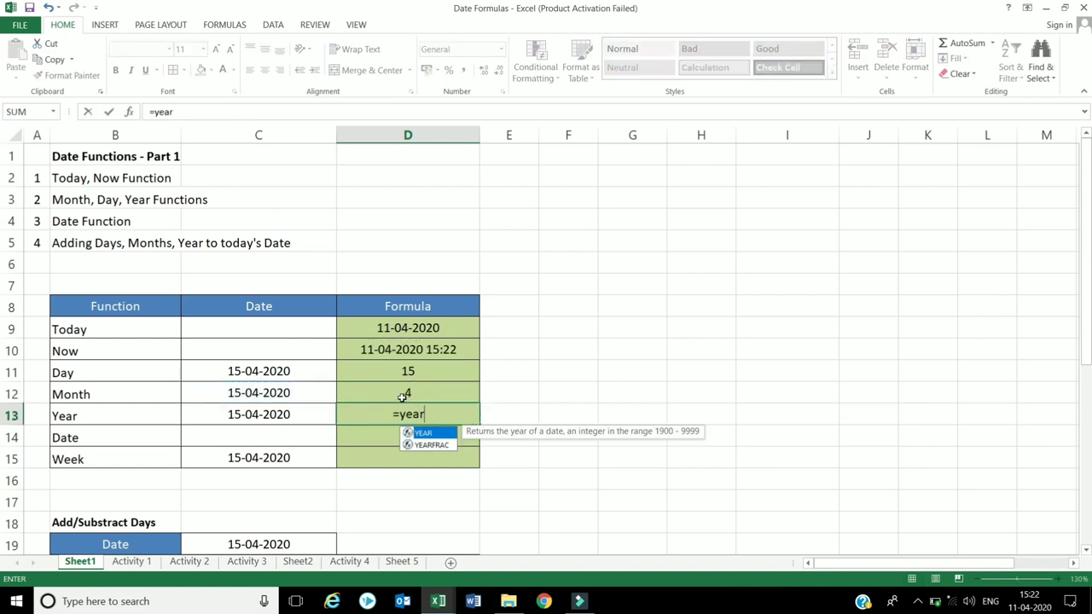
type("(")
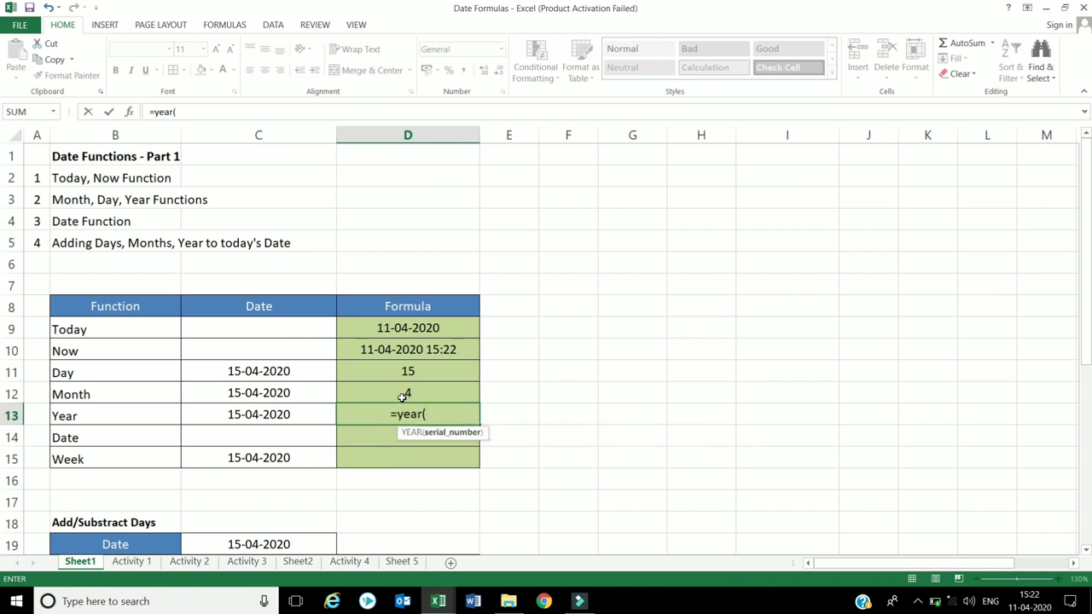
key("Left")
type(")")
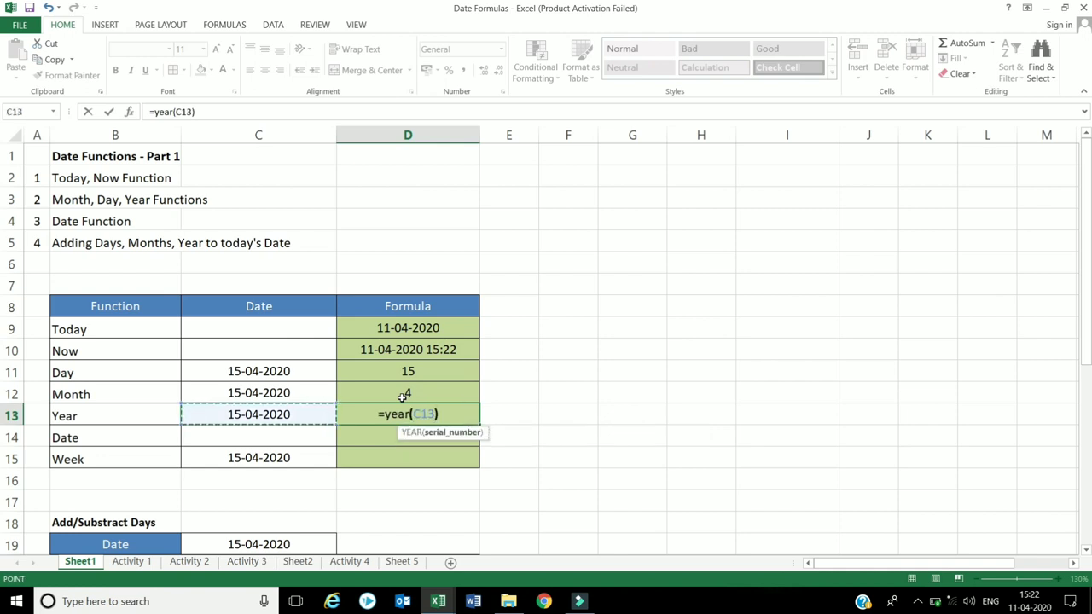
key("Return")
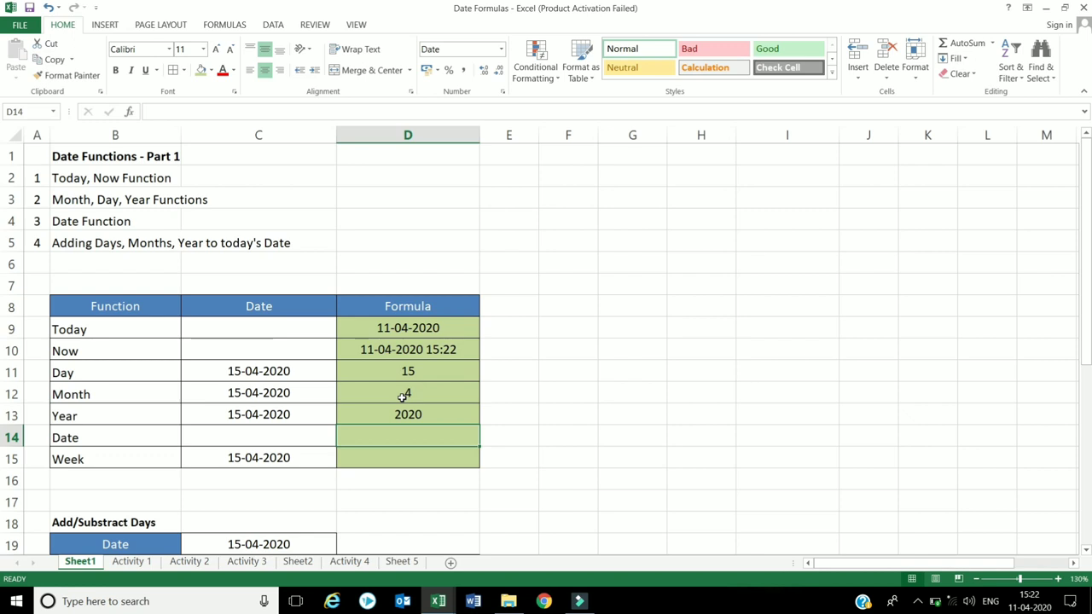
- Enter =DATE(D13,D12,D11) in D14, rebuilding 15-04-2020 from the year, month and day cells
type("=")
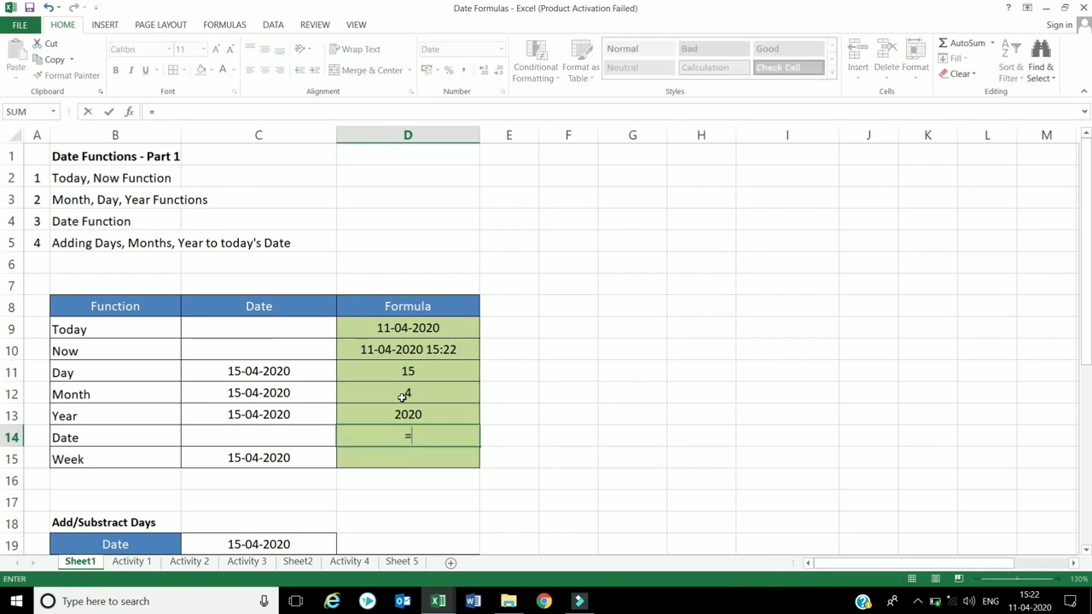
type("date")
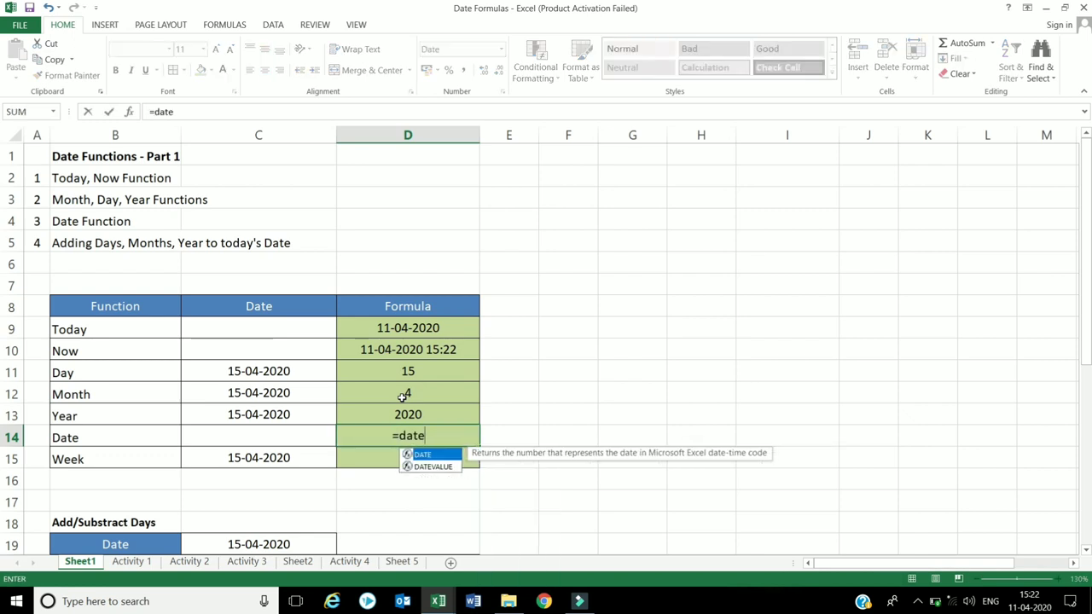
type("(")
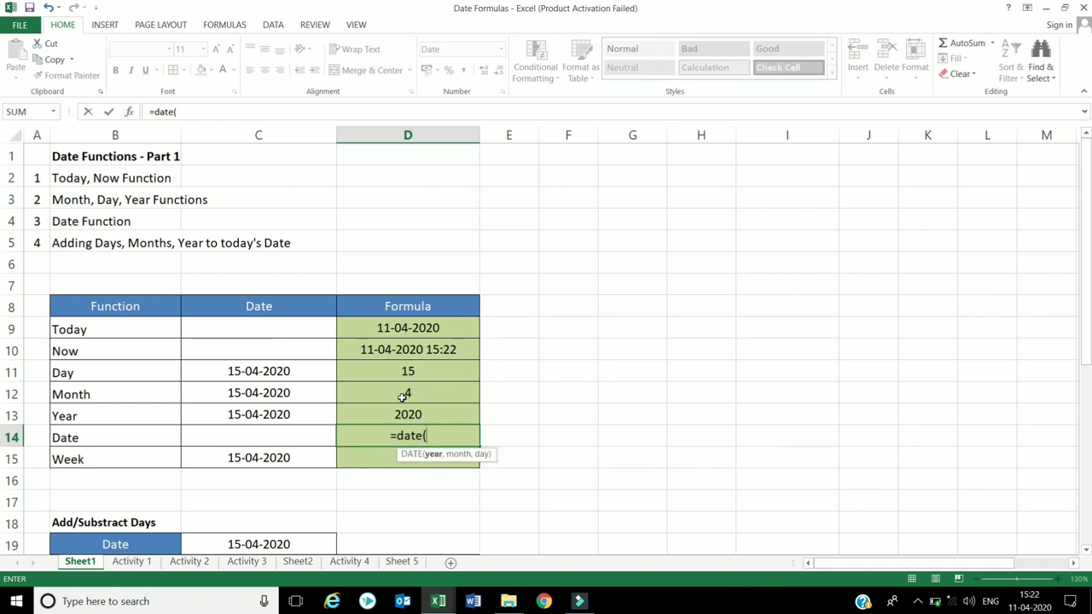
key("Up")
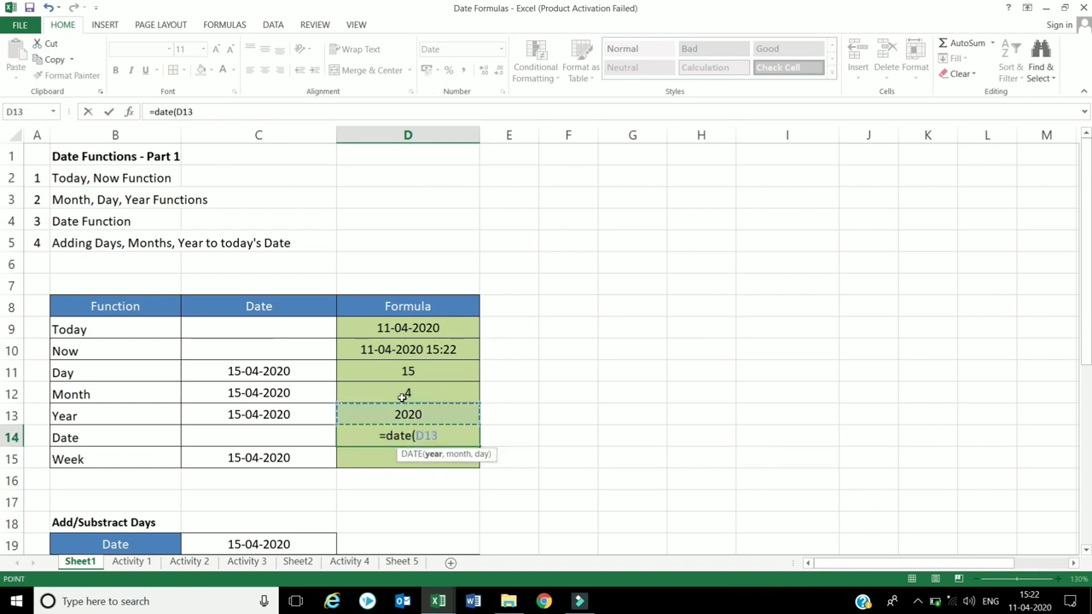
type(",")
key("Up")
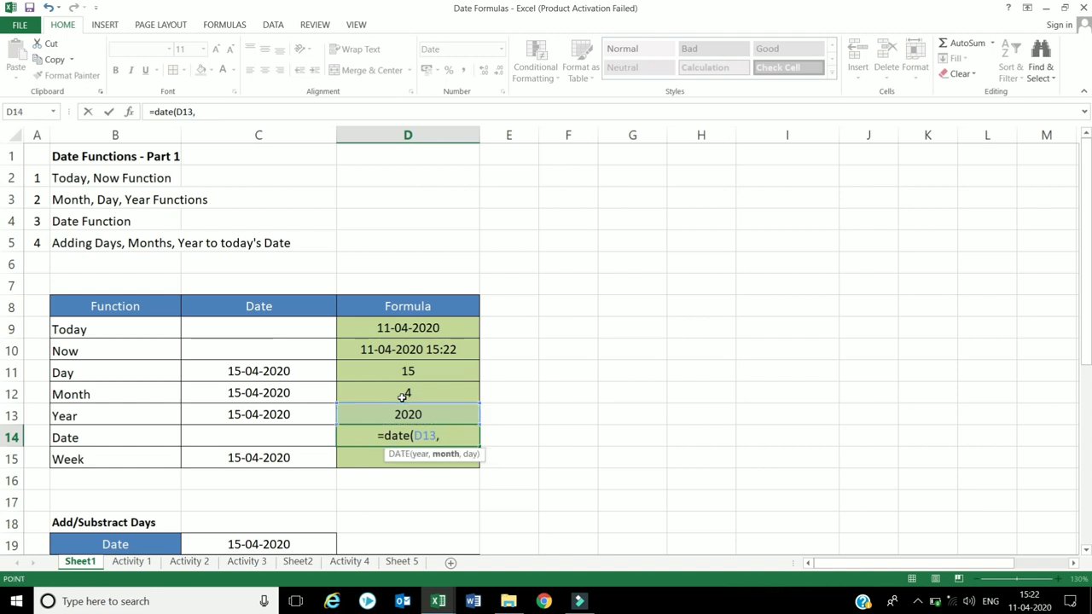
key("Up")
type(",")
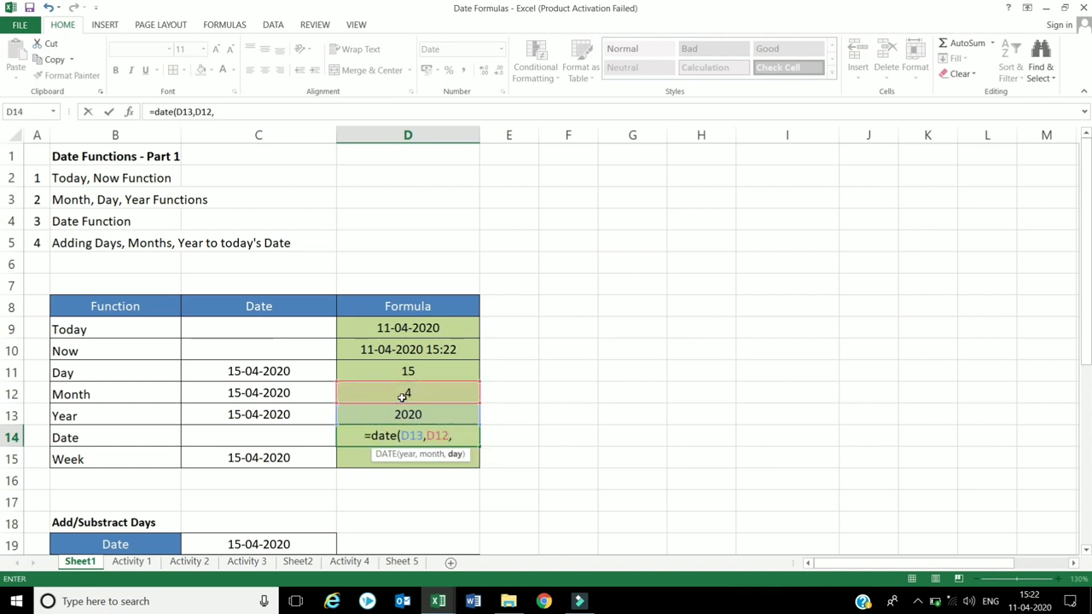
key("Up")
key("Up")
key("Up")
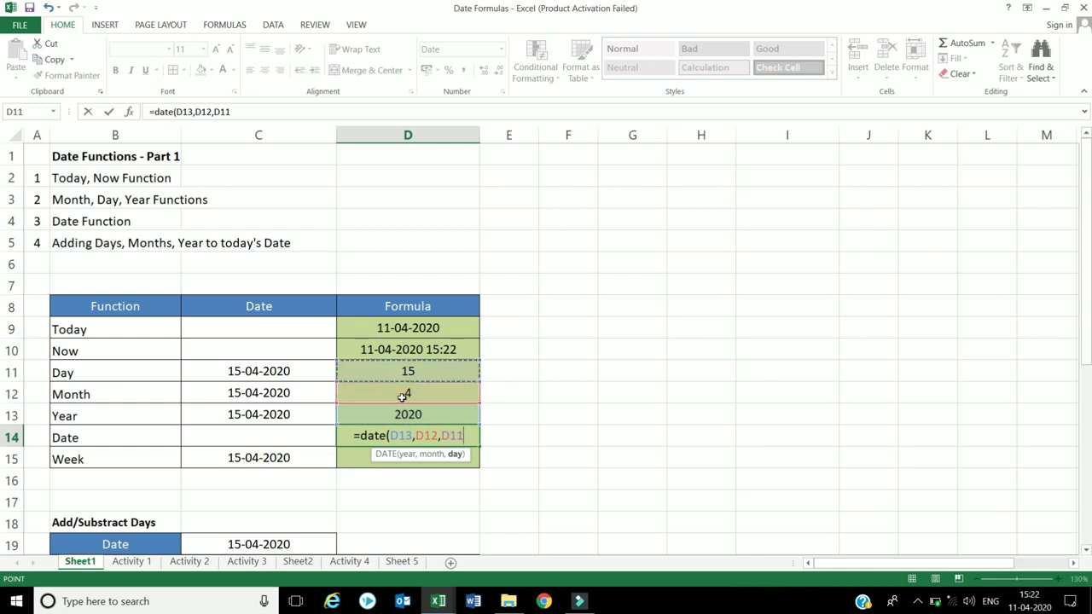
type(")")
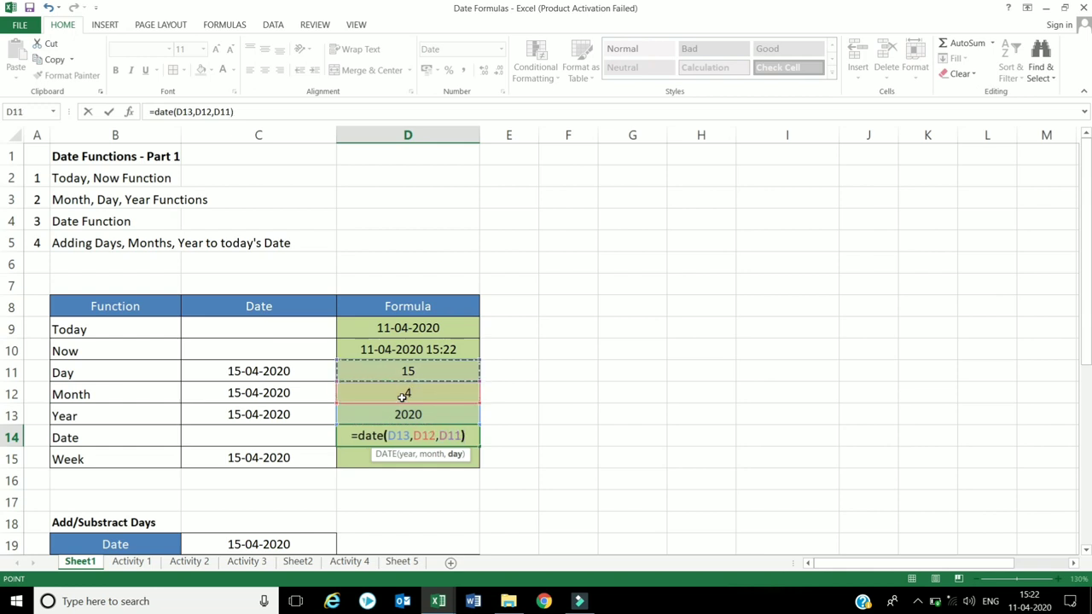
key("Return")
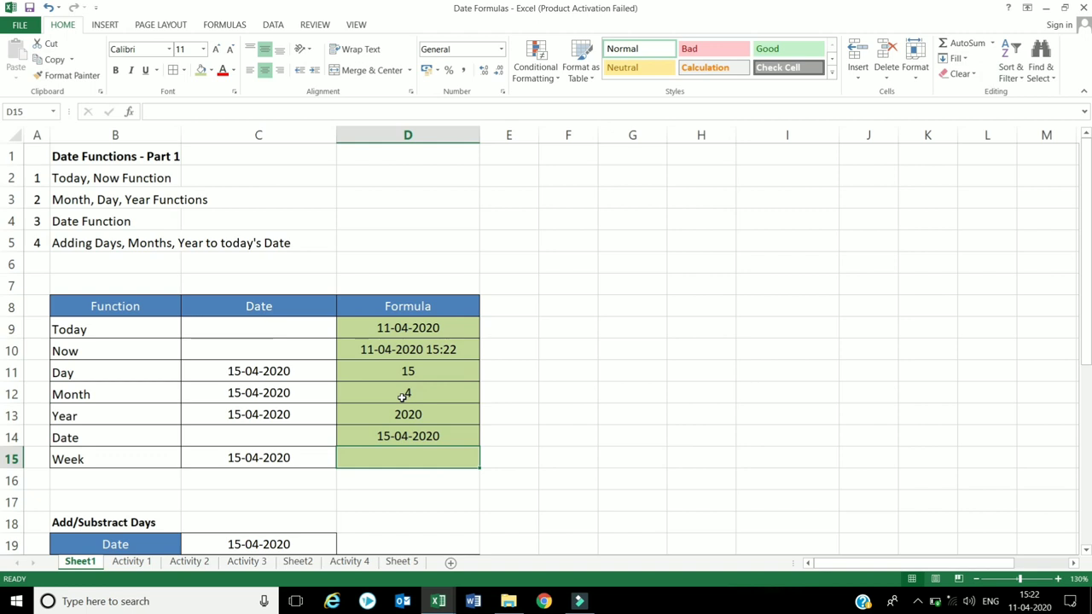
- Enter =TEXT(C15,"DDDD") in D15 so it shows Wednesday
type("=")
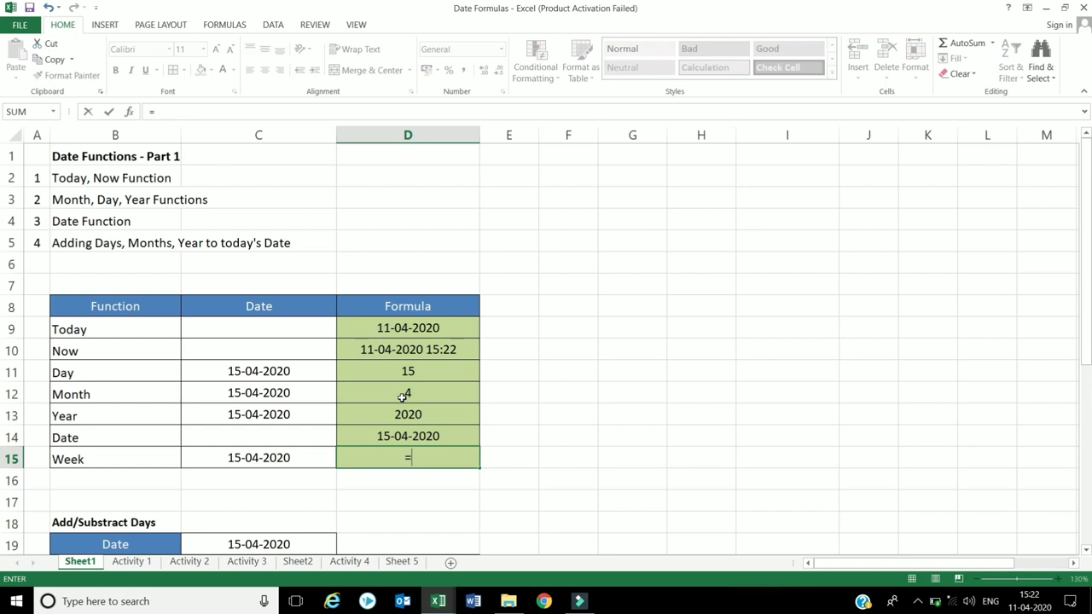
type("tex")
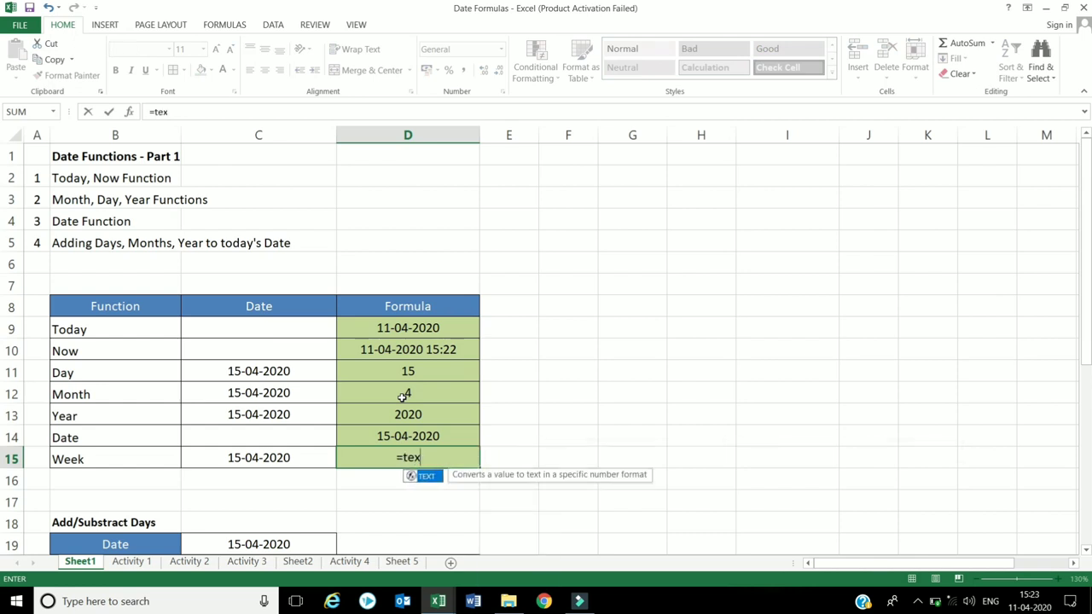
type("t(")
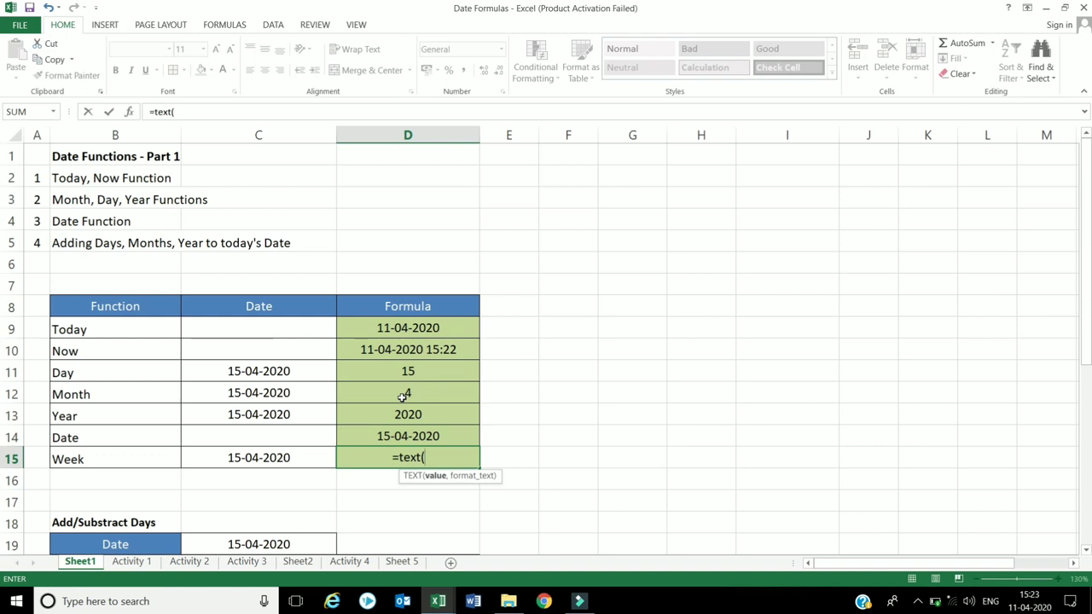
key("Left")
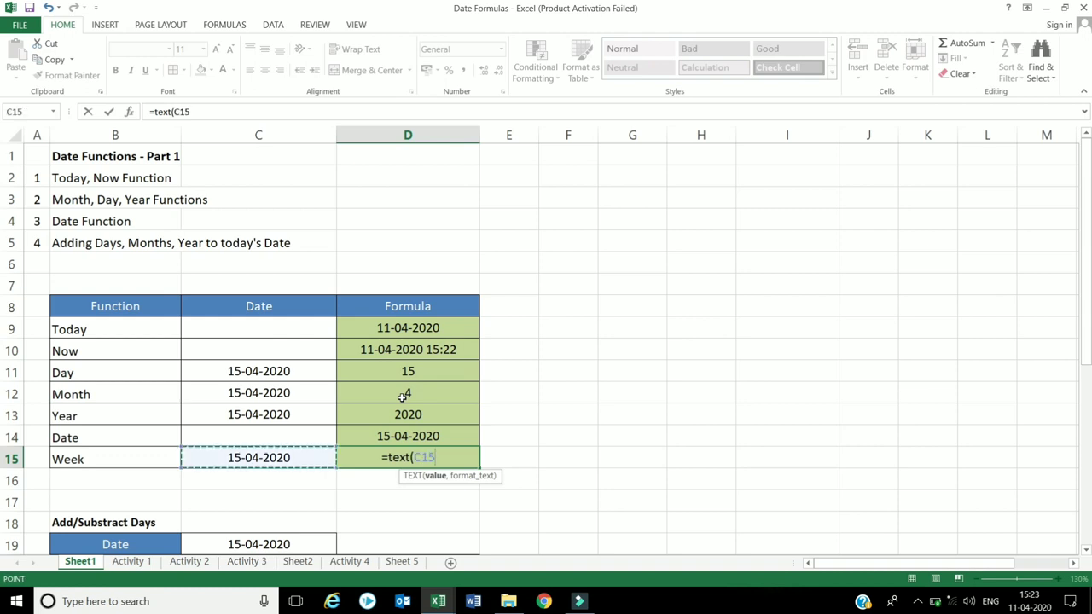
type(",")
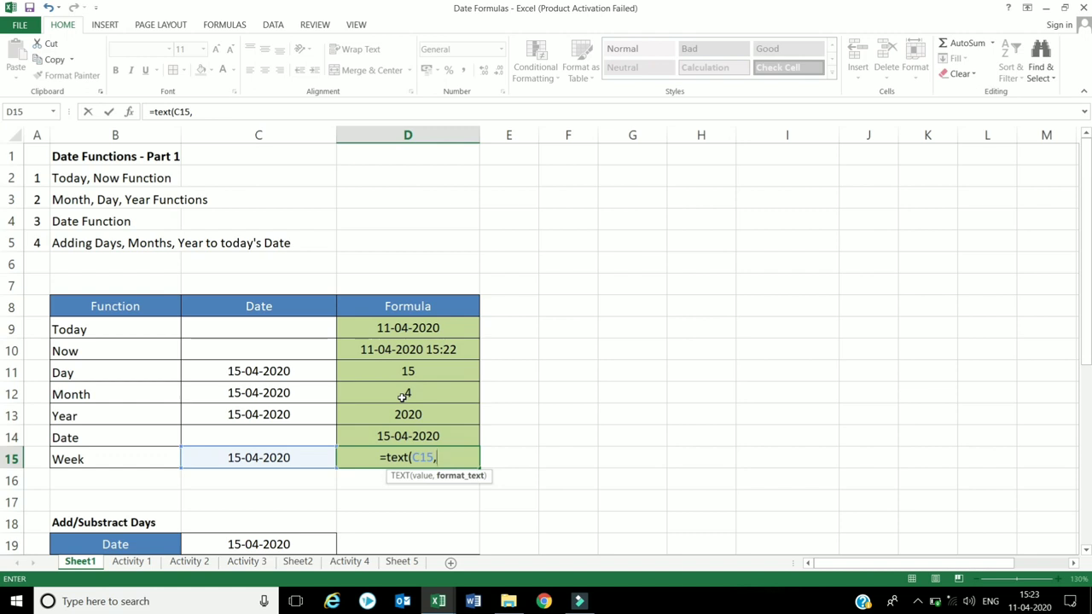
type("\"")
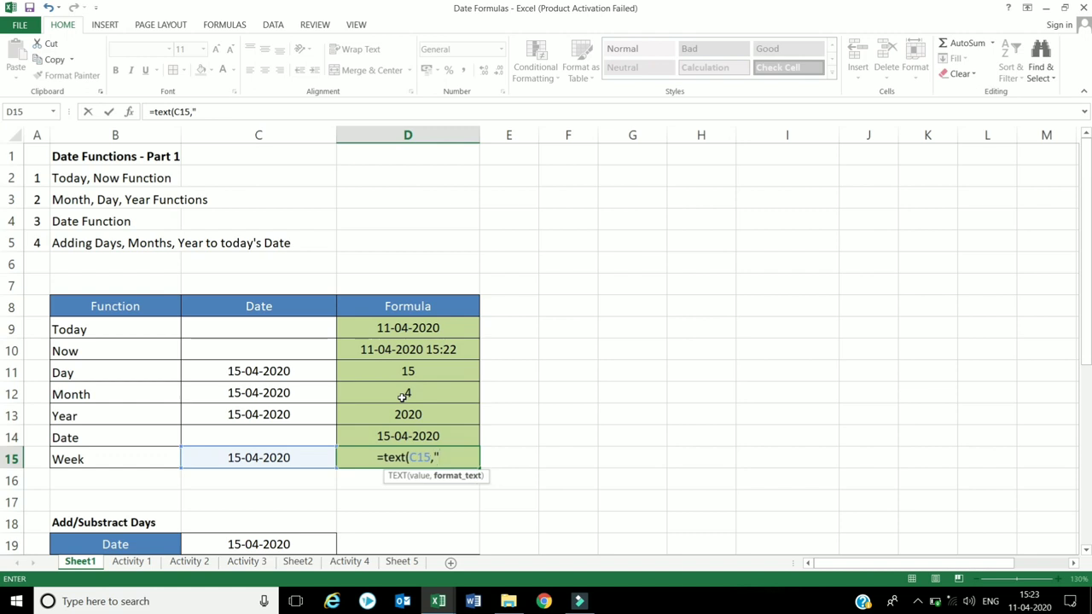
type("DDDD")
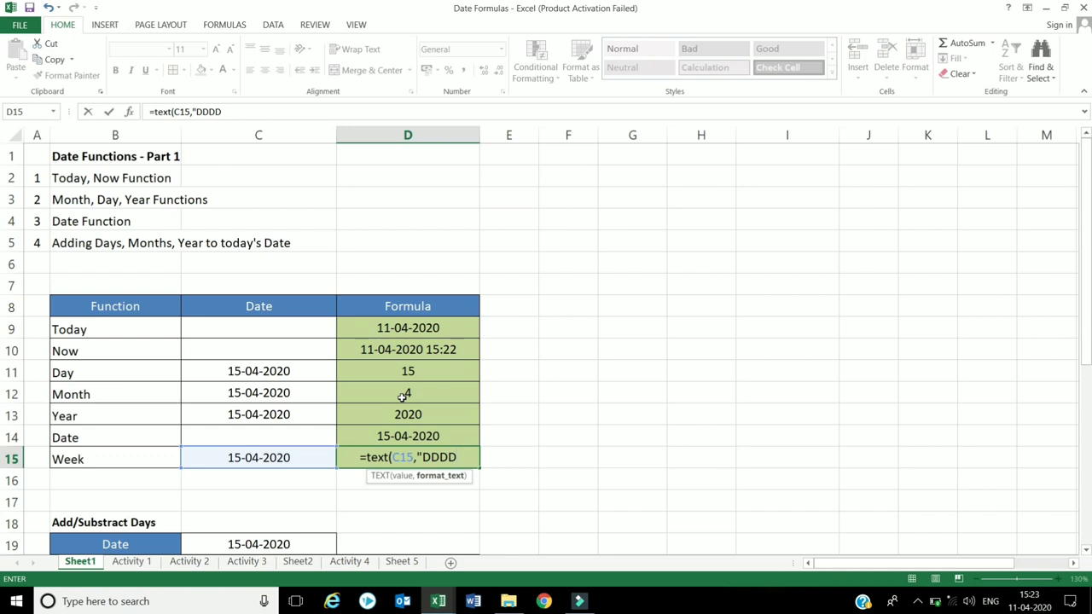
type("\"")
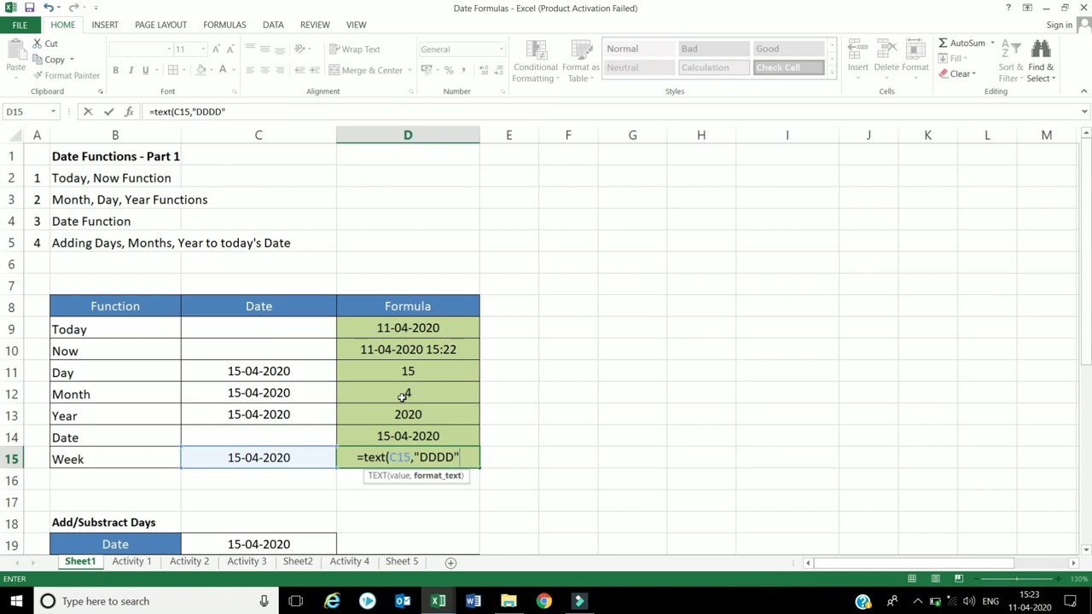
key("Return")
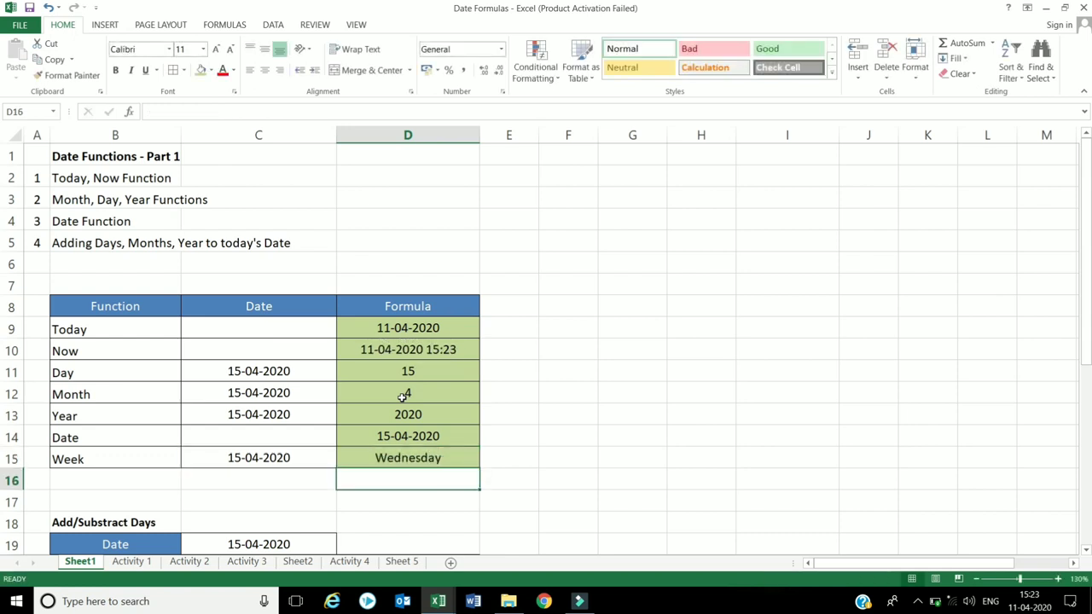
key("Up")
key("Right")
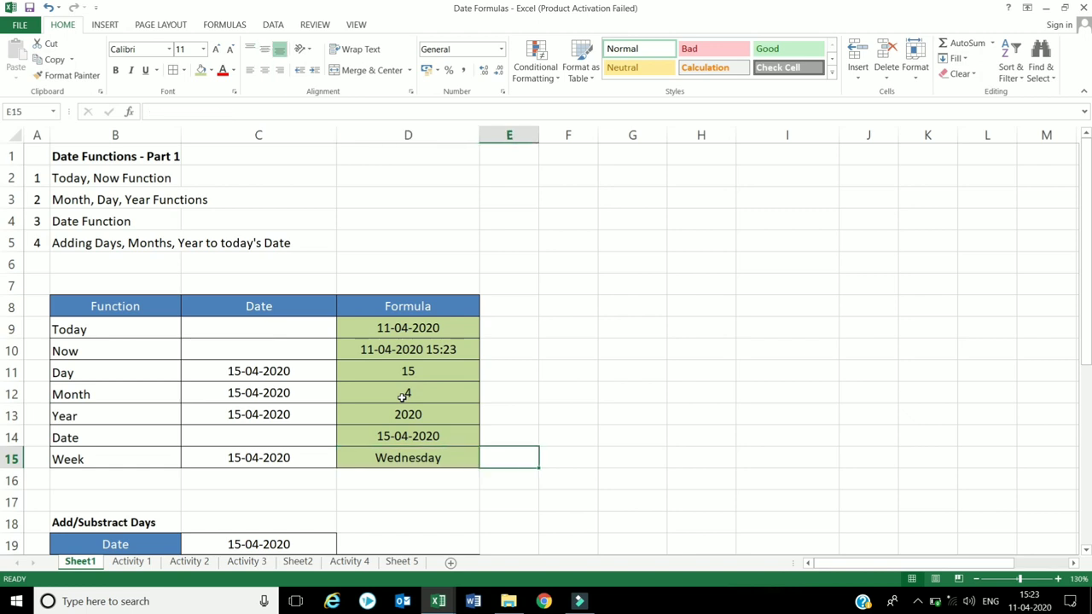
- Enter =TEXT(C15,"DDD") in E15 so it shows Wed
type("=te")
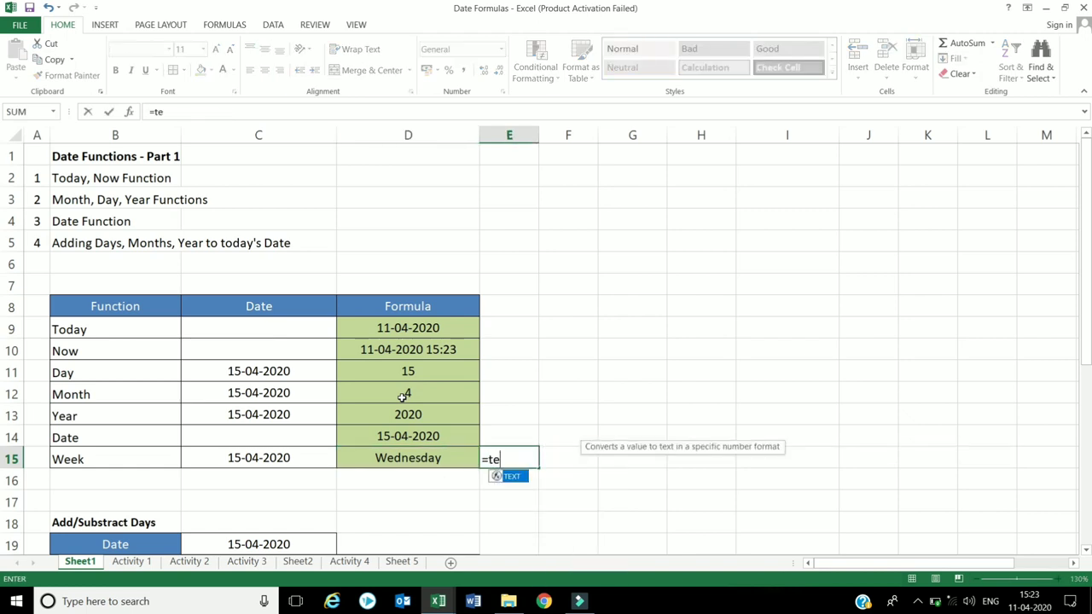
type("xt")
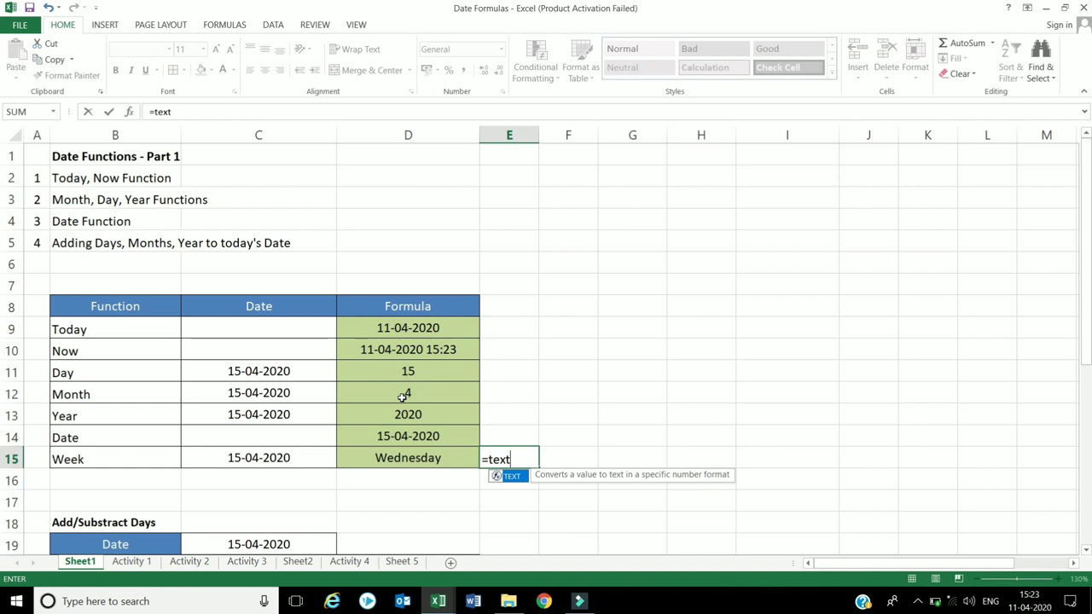
type("(")
key("Left")
key("Left")
key("Left")
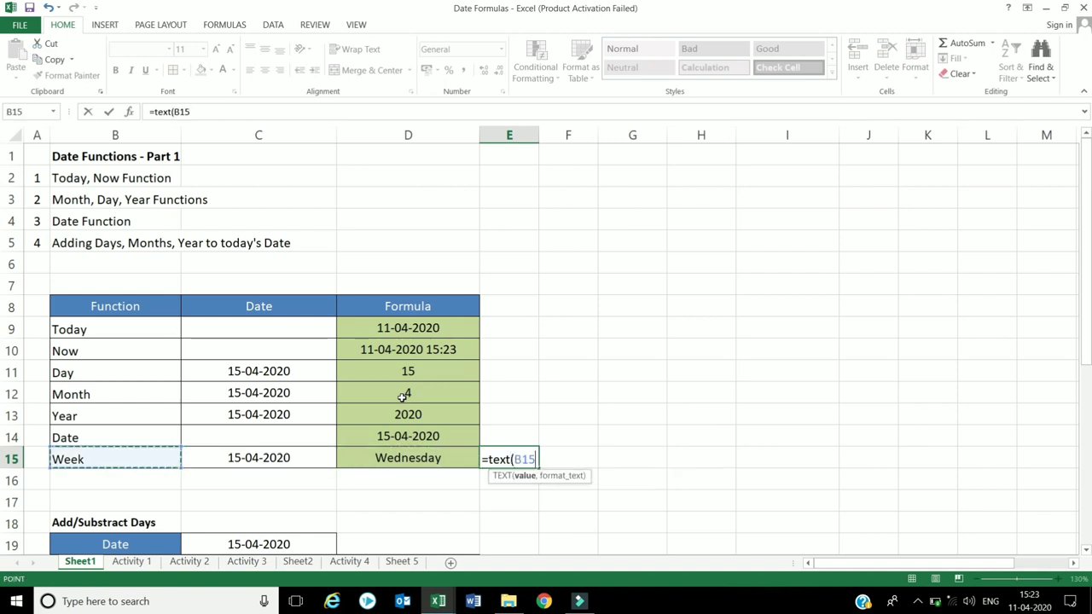
key("Right")
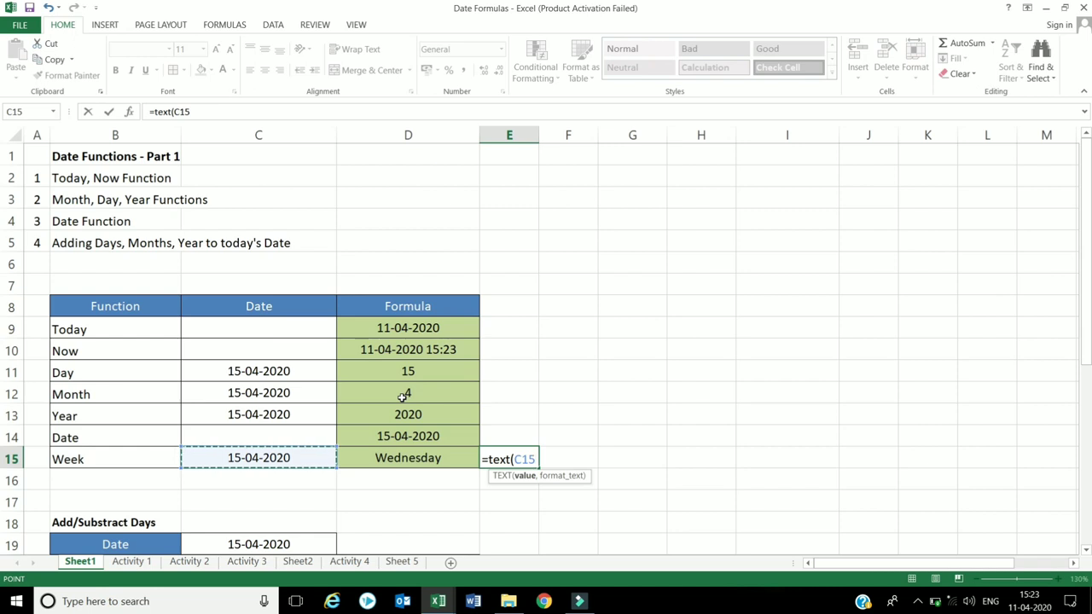
type(",")
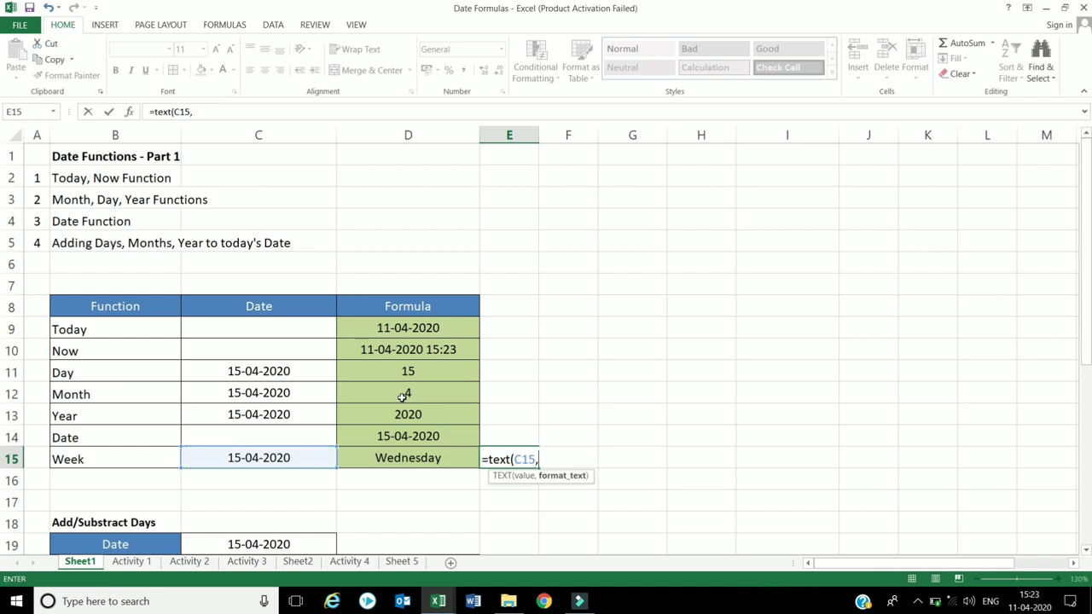
type("\"DD")
type("D\"")
type(")")
key("Return")
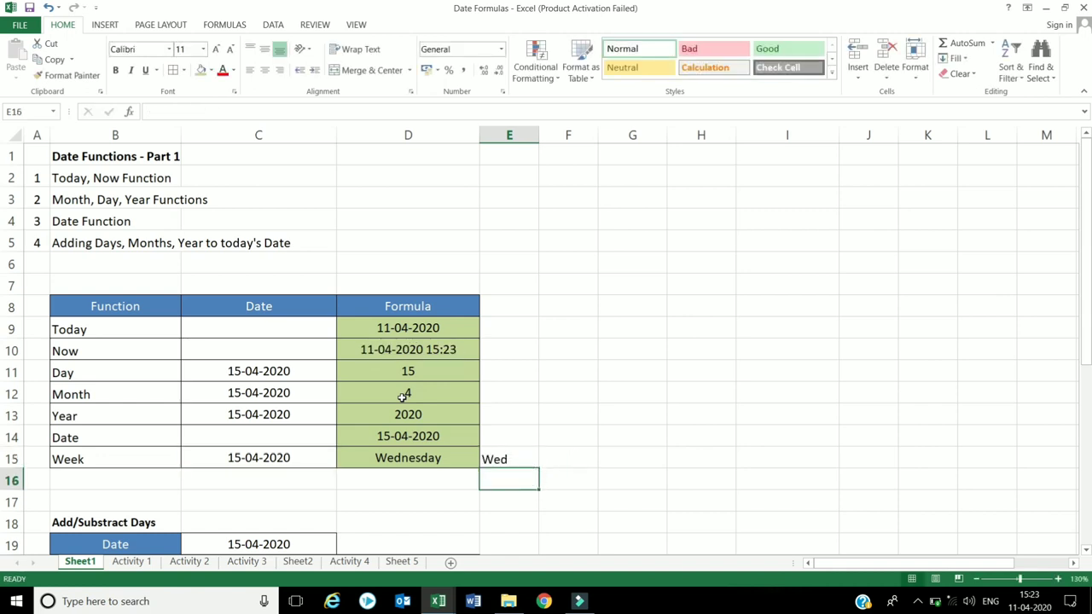
- Enter =C19+D20 in C20 so the Add + 5 Days row shows 20-04-2020
scroll(329, 413, "down", 2)
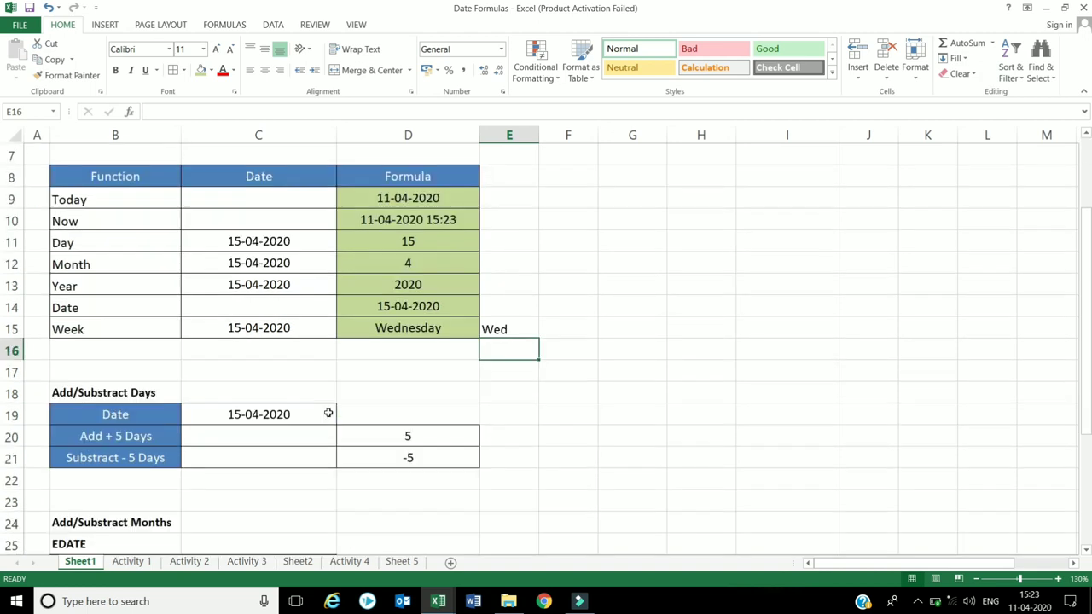
scroll(329, 413, "down", 2)
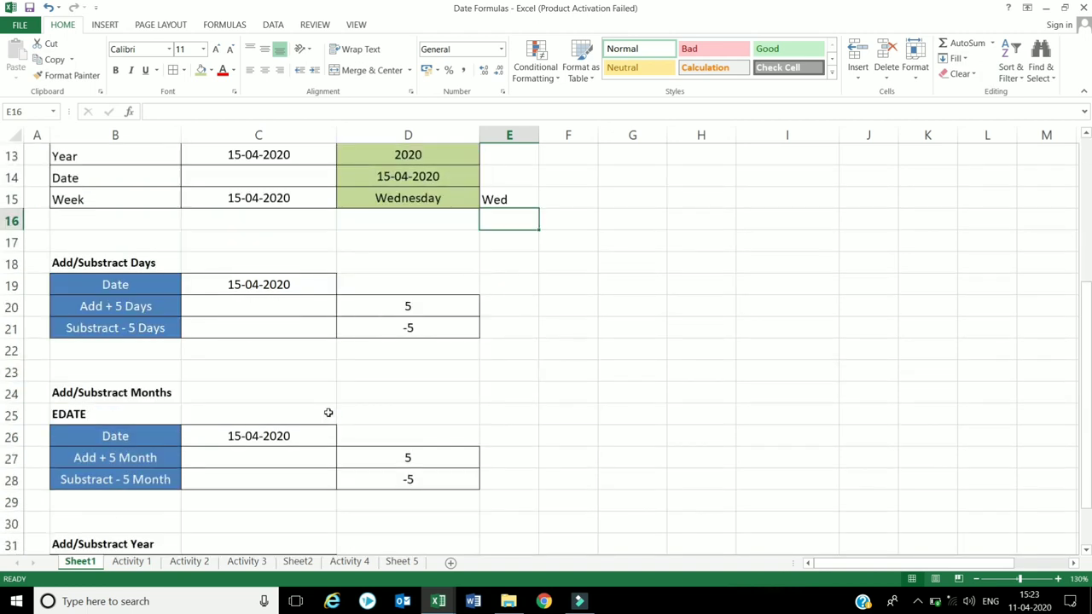
left_click(211, 309)
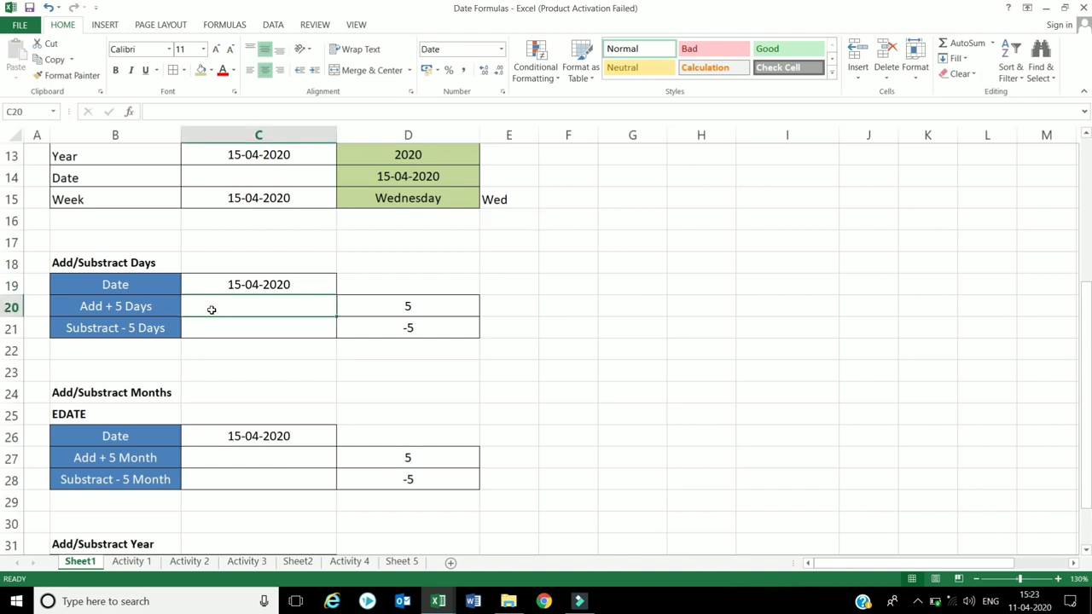
type("=")
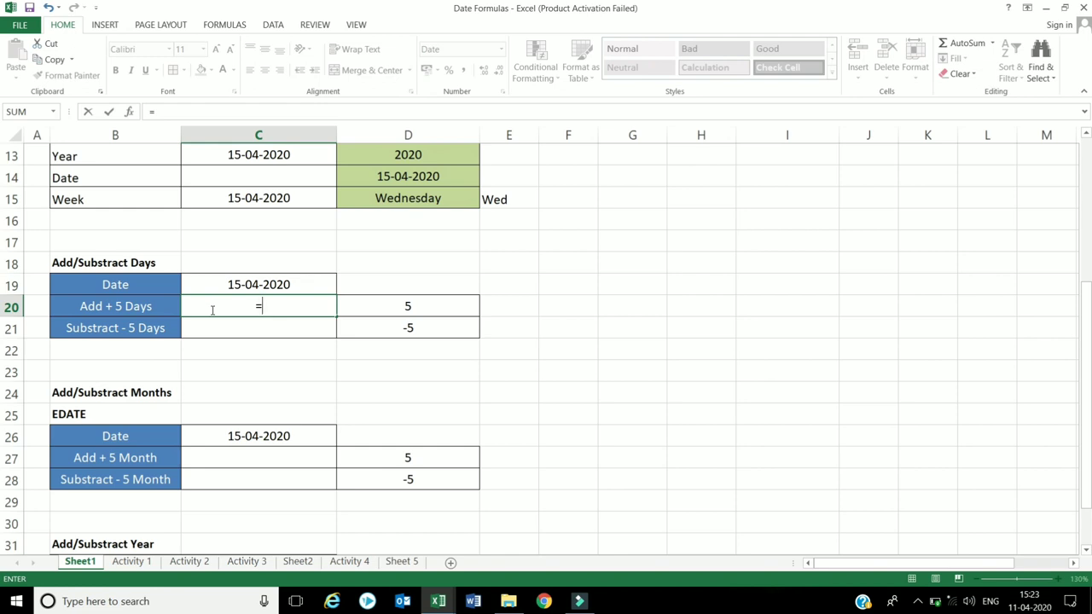
key("Up")
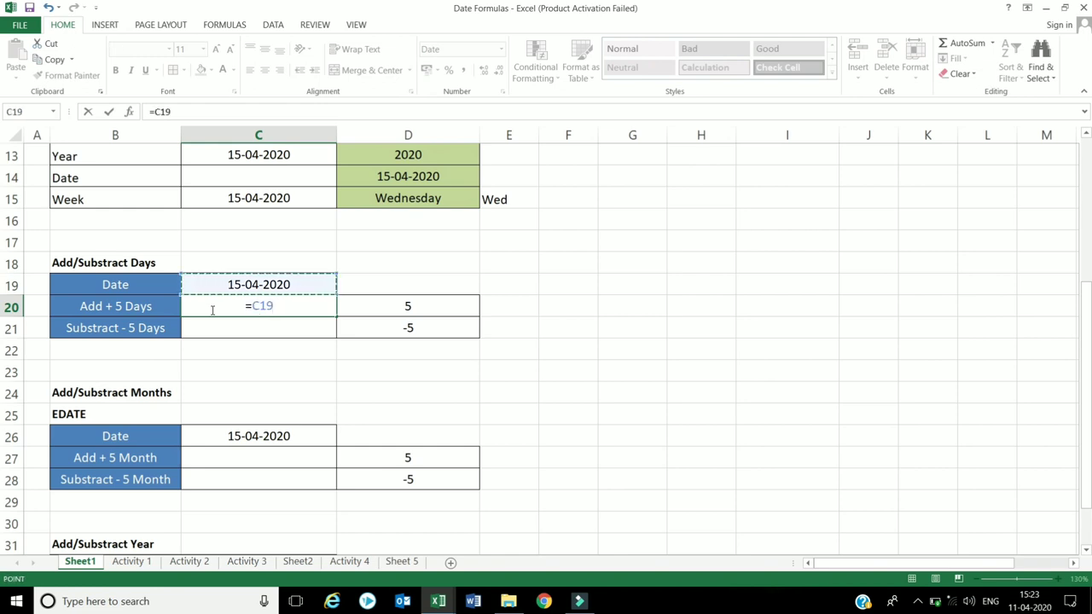
key("Return")
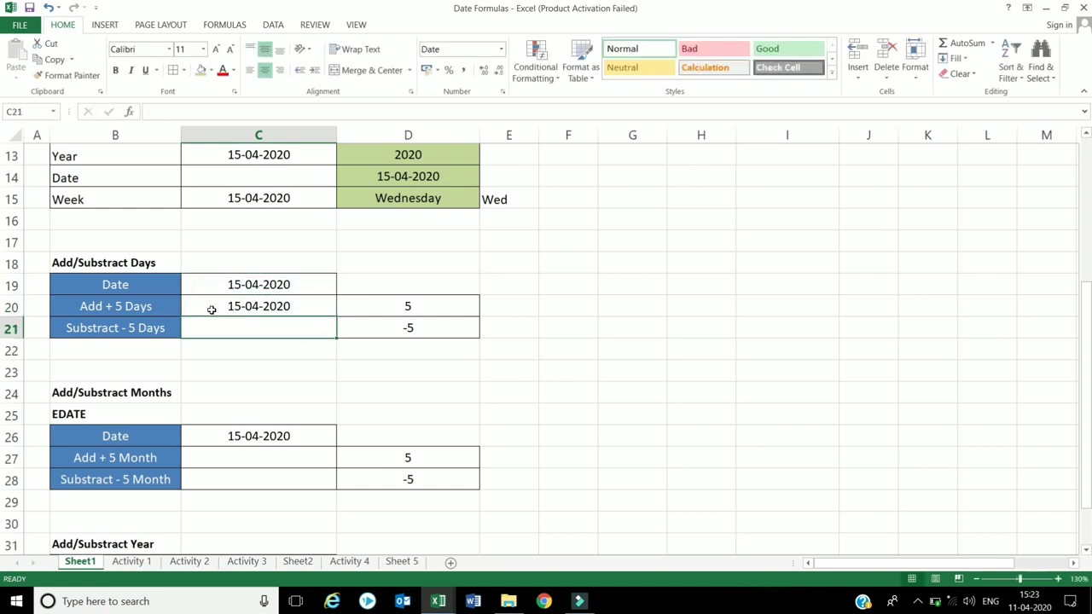
left_click(213, 310)
left_click(182, 110)
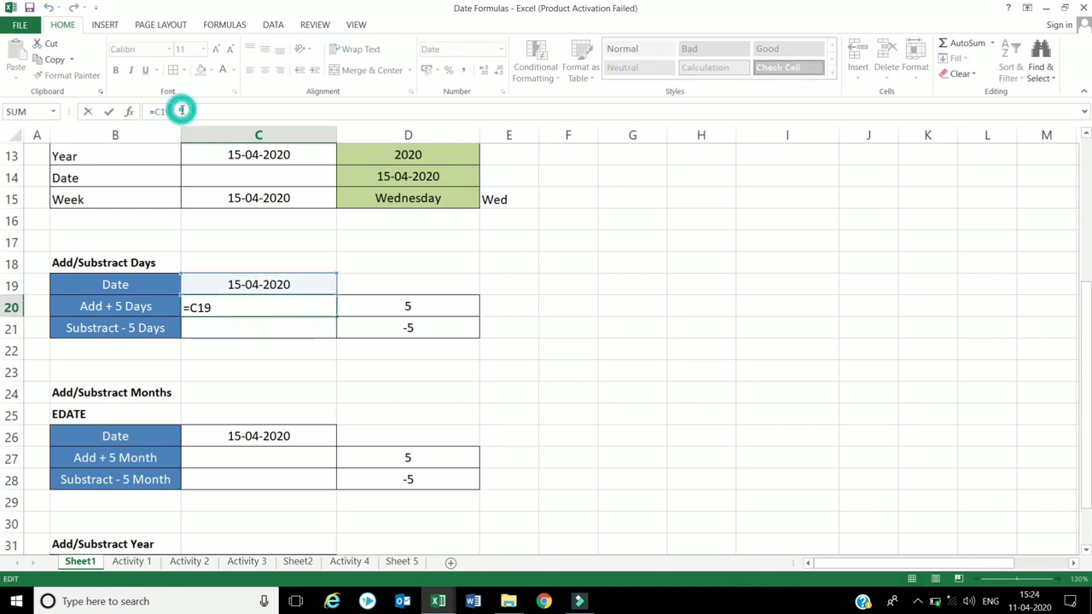
type("+")
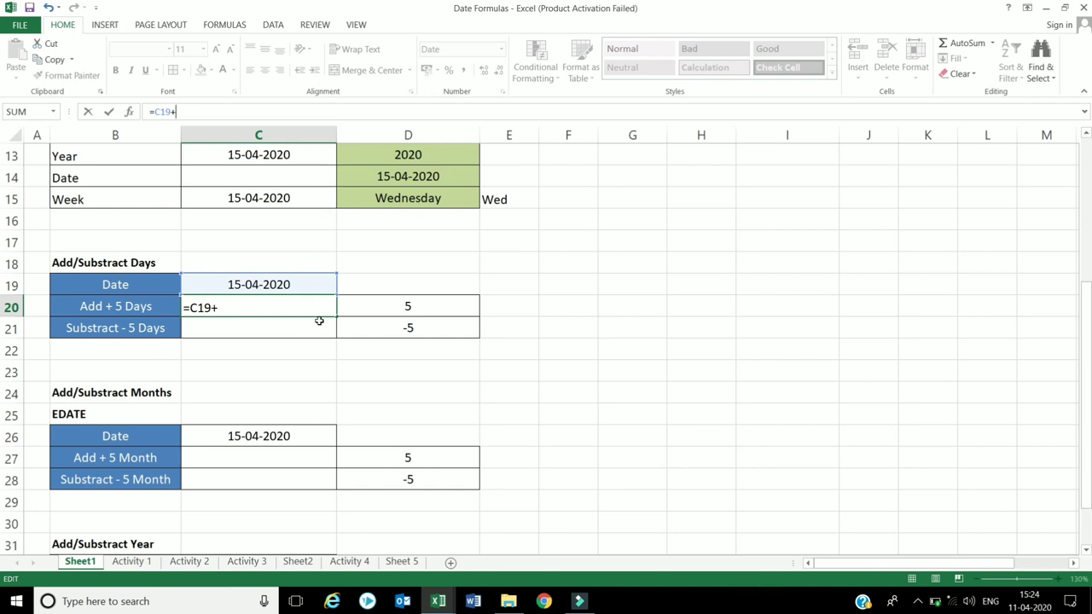
left_click(351, 304)
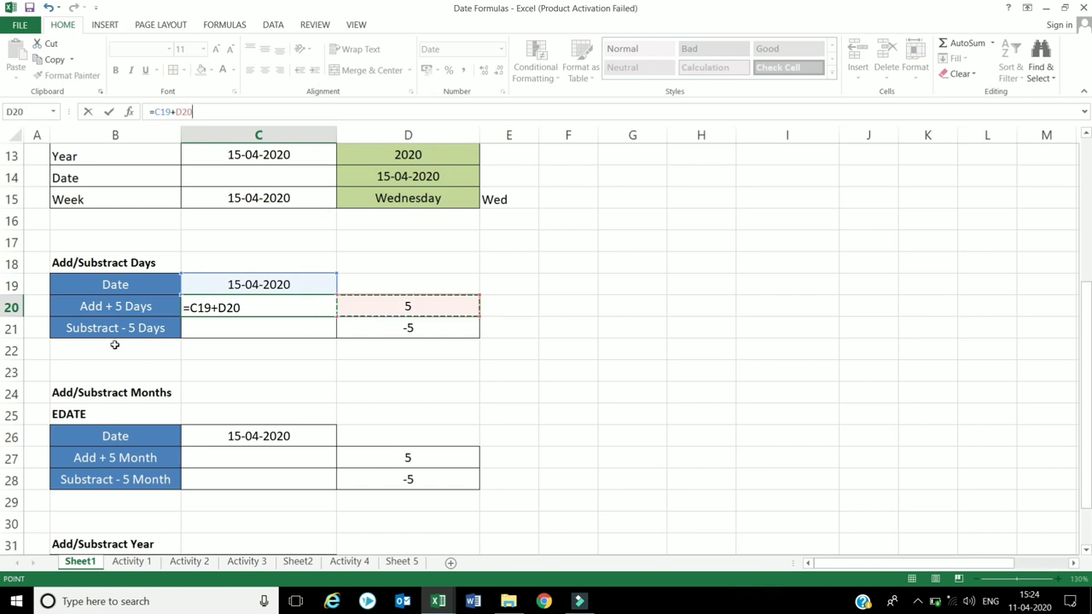
key("Return")
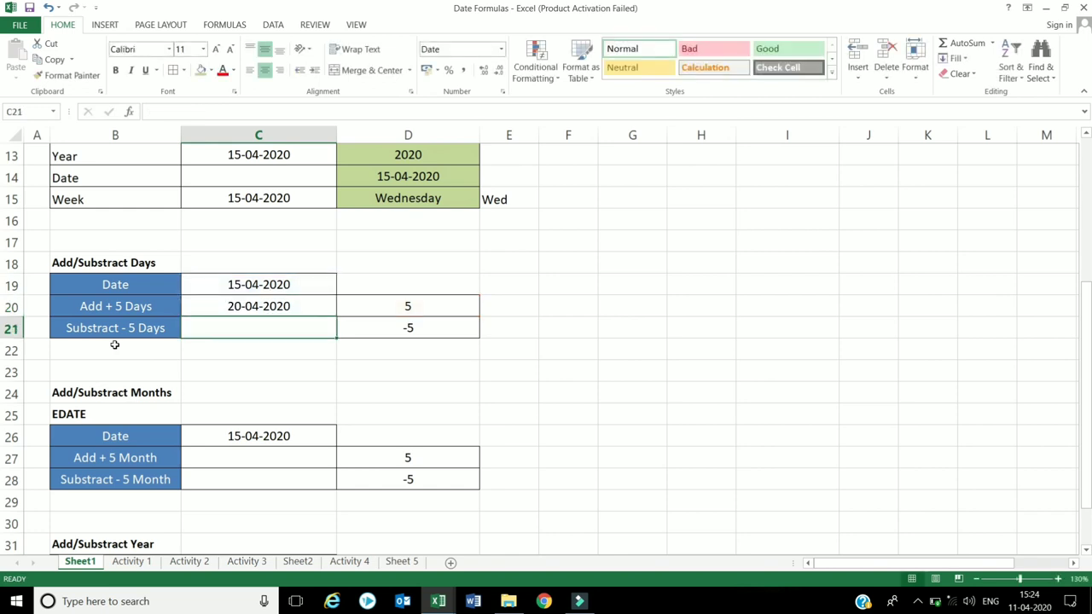
- Enter =C19+D21 in C21, adding the -5 to give 10-04-2020
type("=")
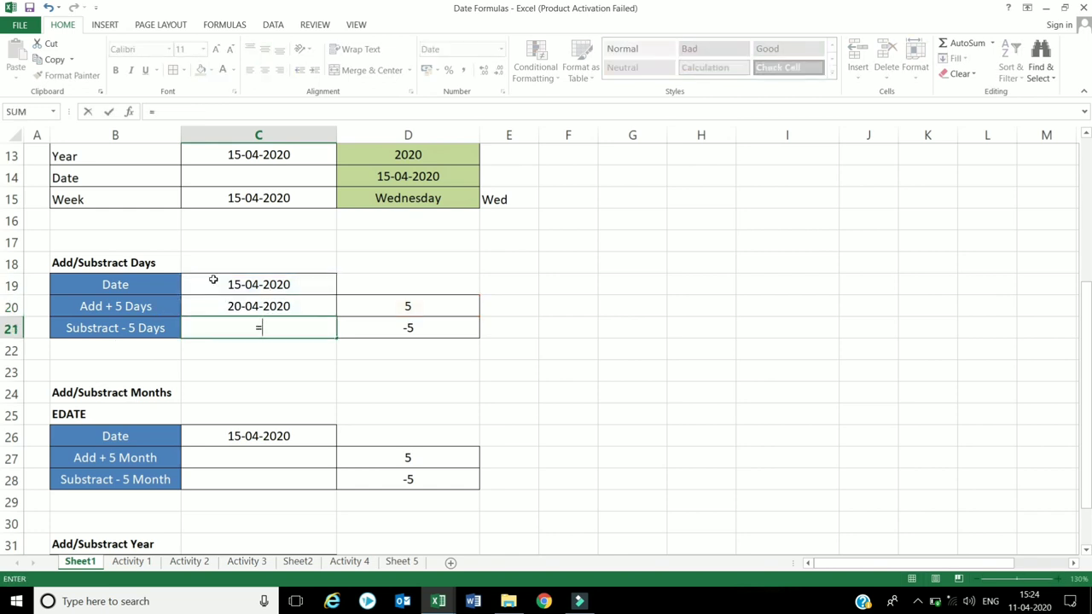
left_click(213, 279)
type("+")
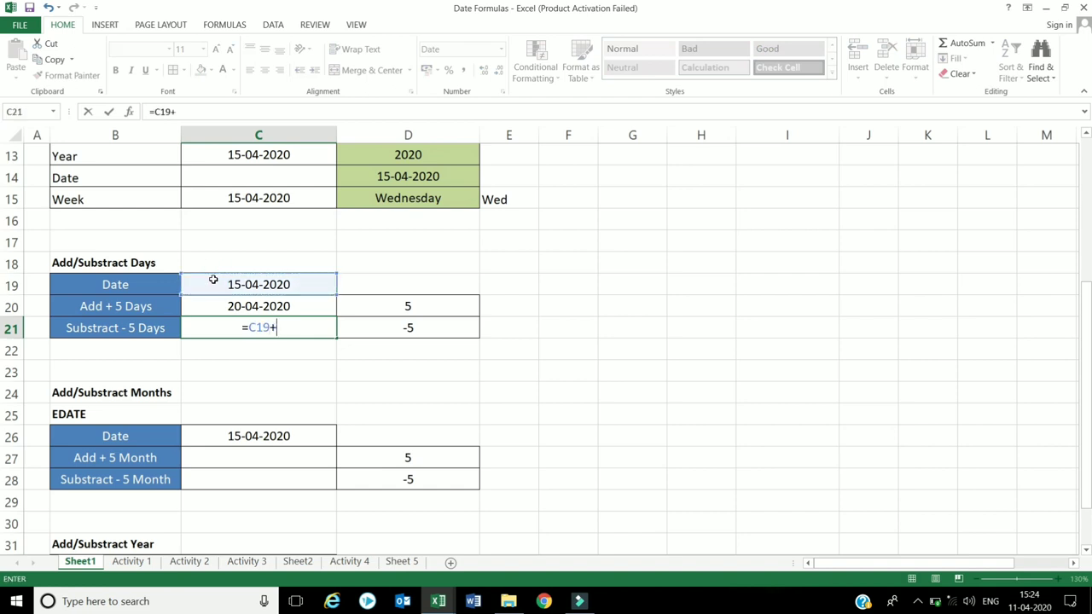
left_click(441, 327)
key("Return")
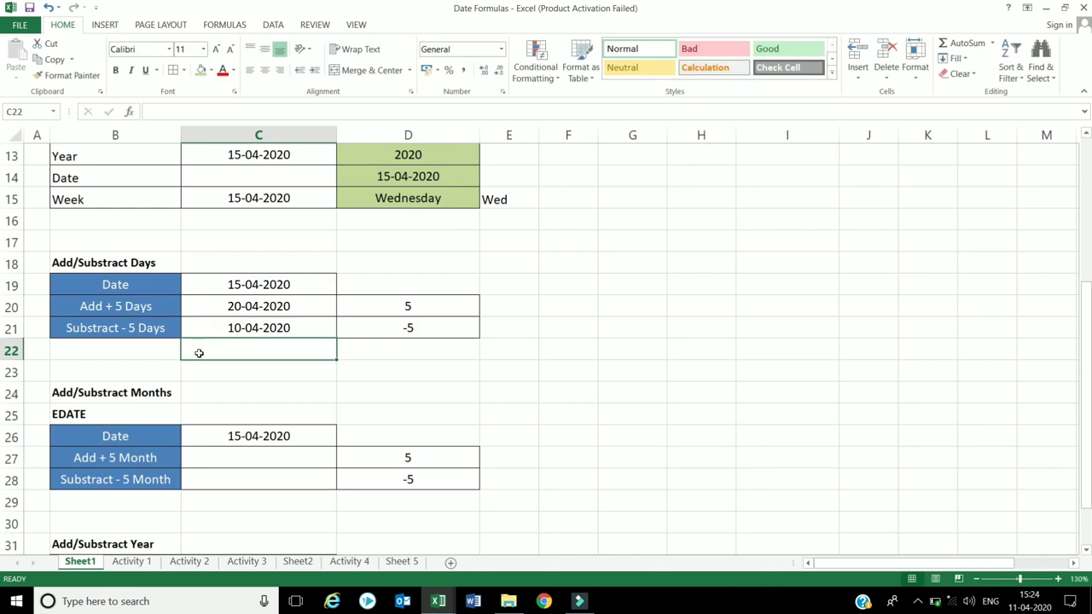
- Enter =EDATE(C26,D27) in C27, giving 15-09-2020
scroll(197, 355, "down", 1)
left_click(199, 394)
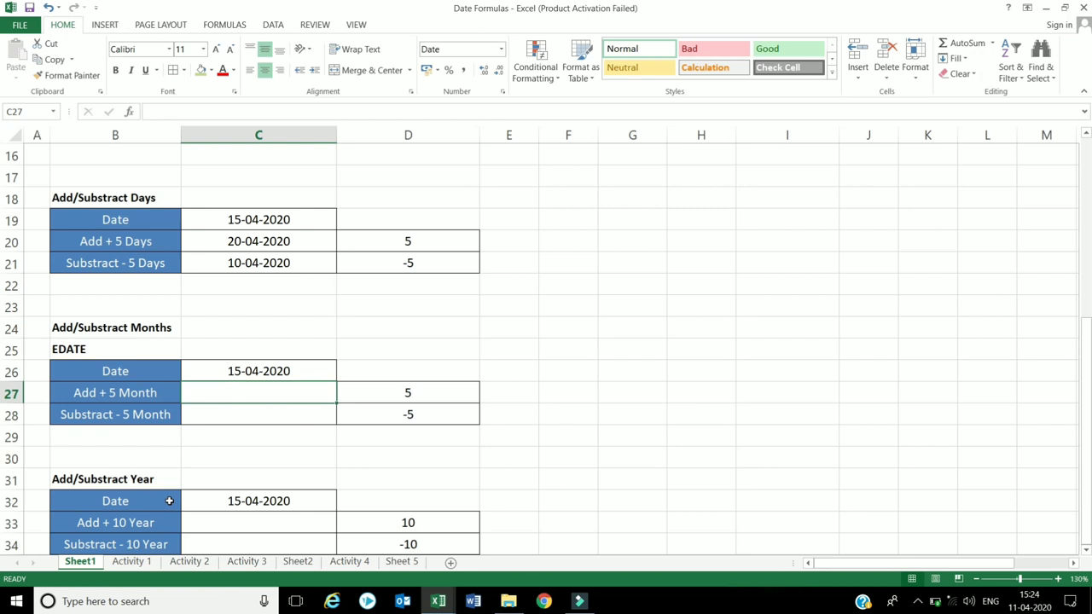
type("=")
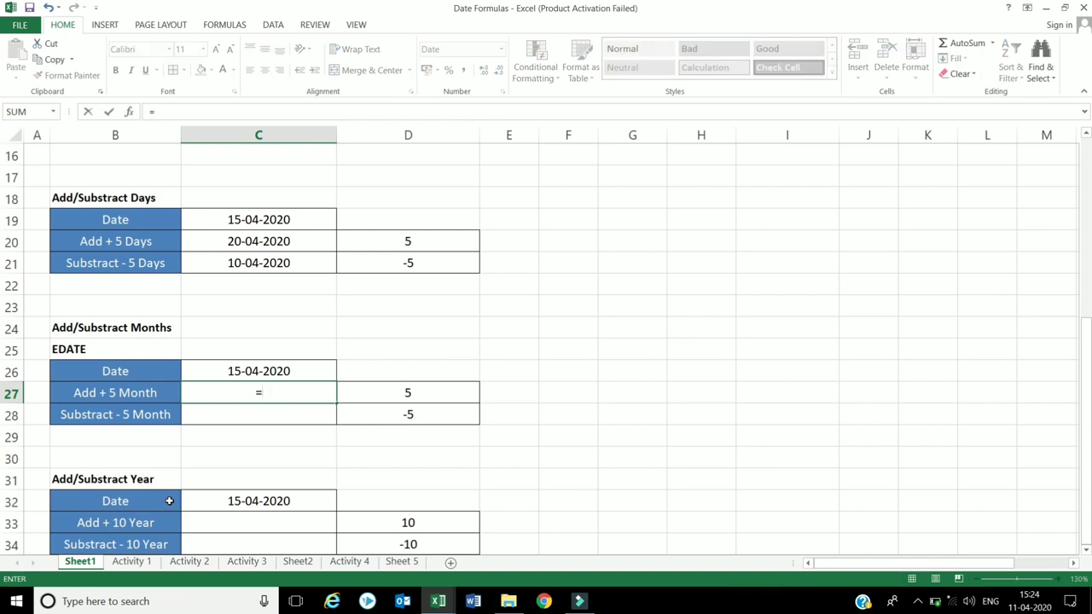
type("Ed")
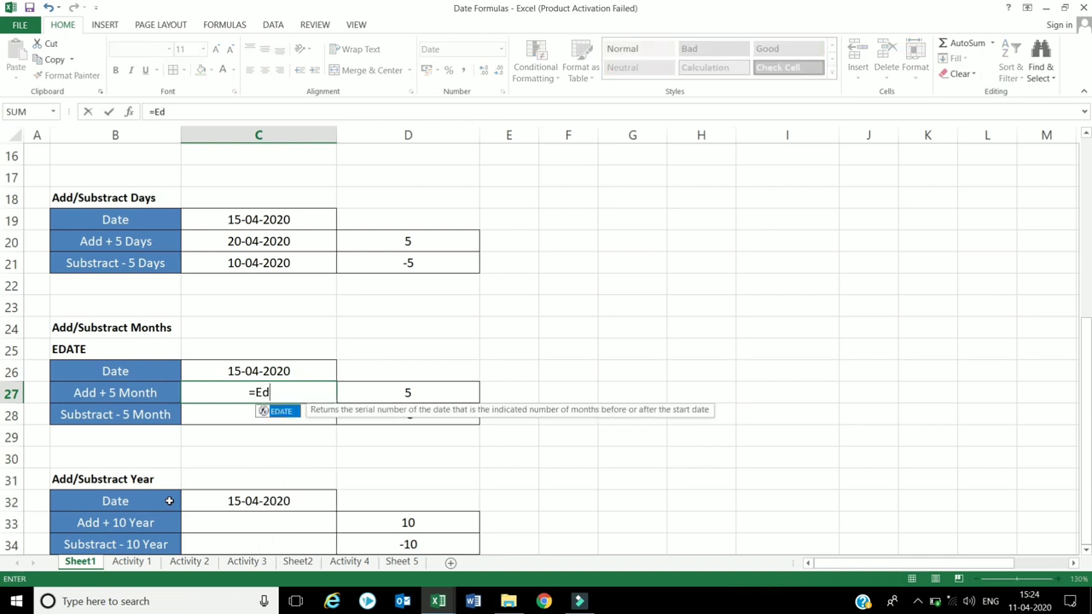
type("ate")
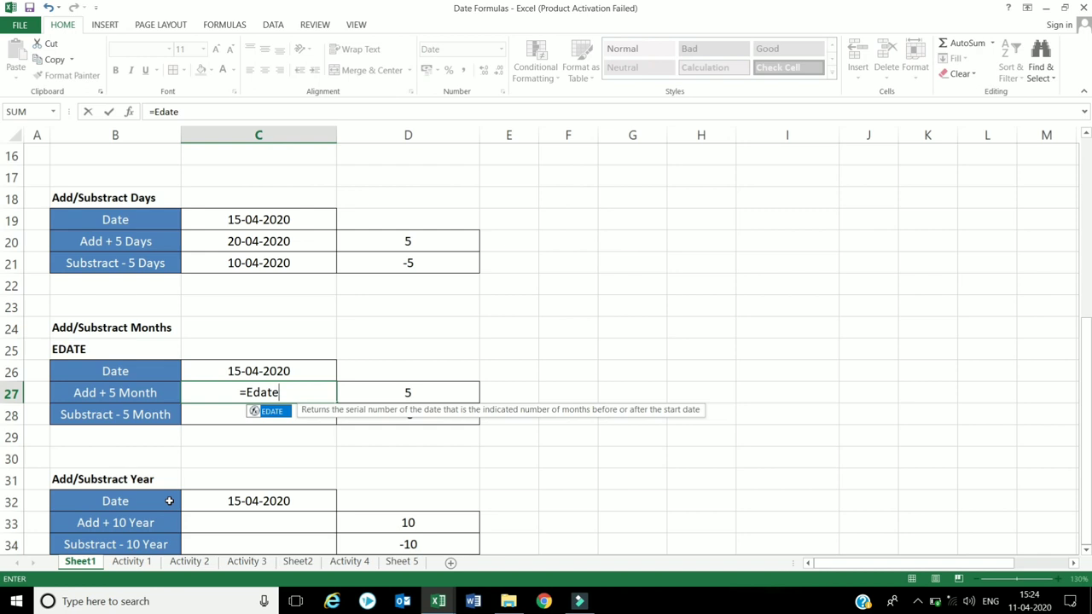
type("(")
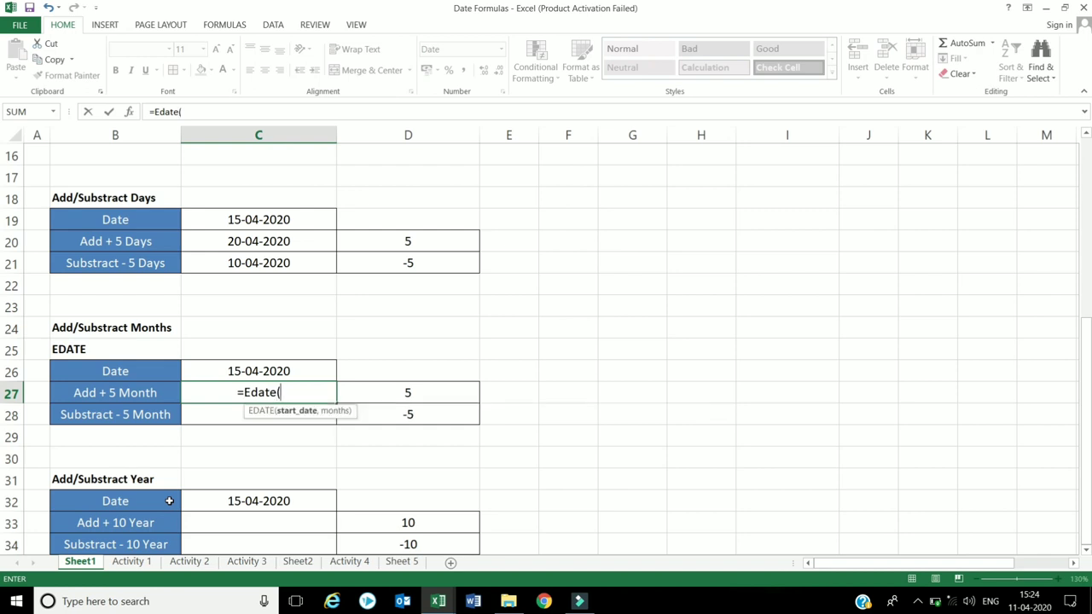
left_click(242, 370)
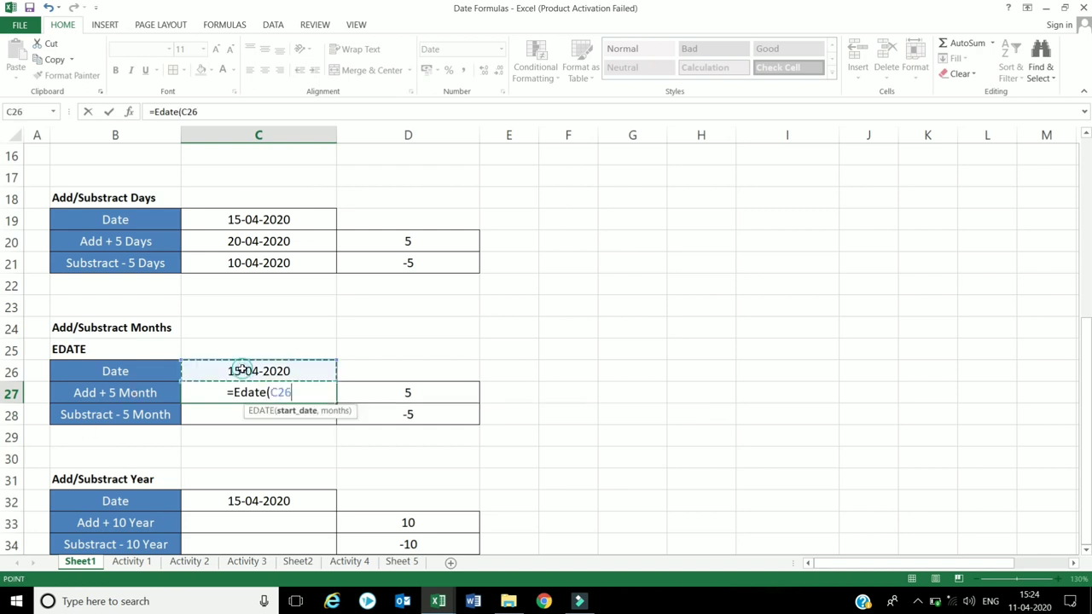
type(",")
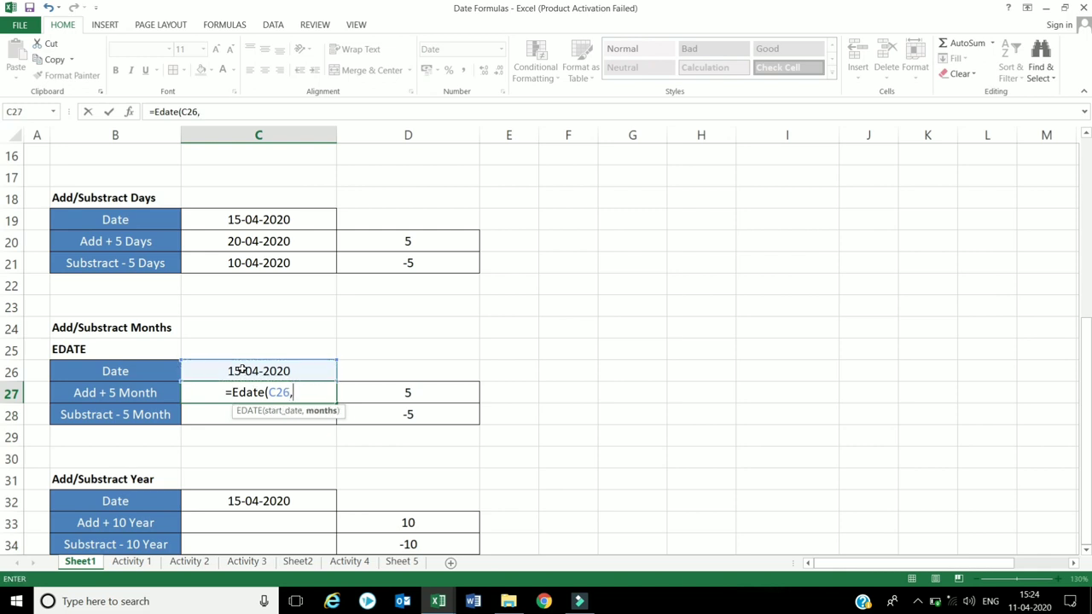
left_click(454, 389)
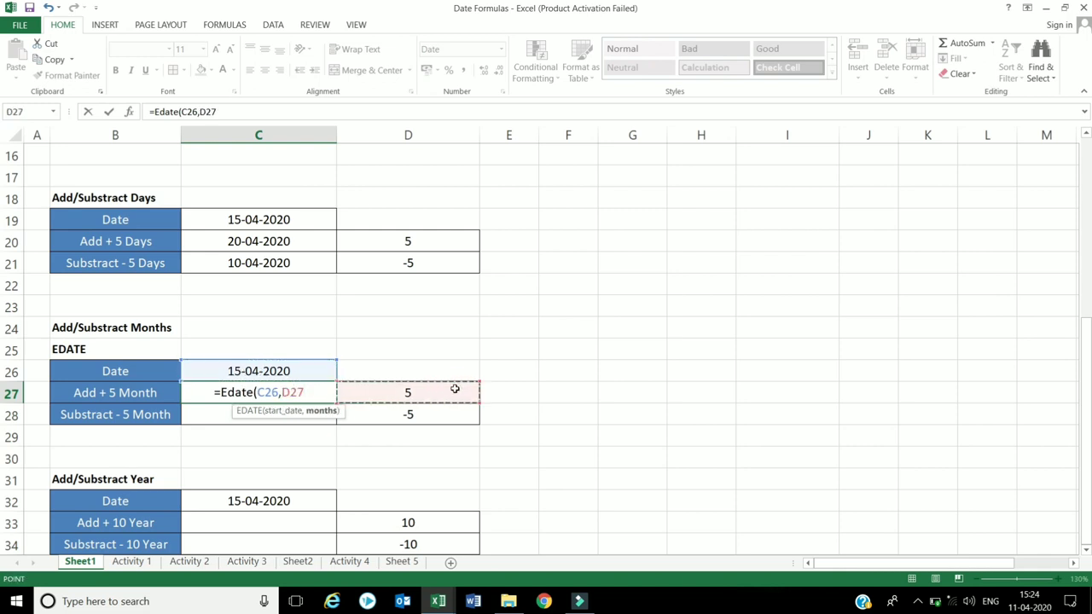
type(")")
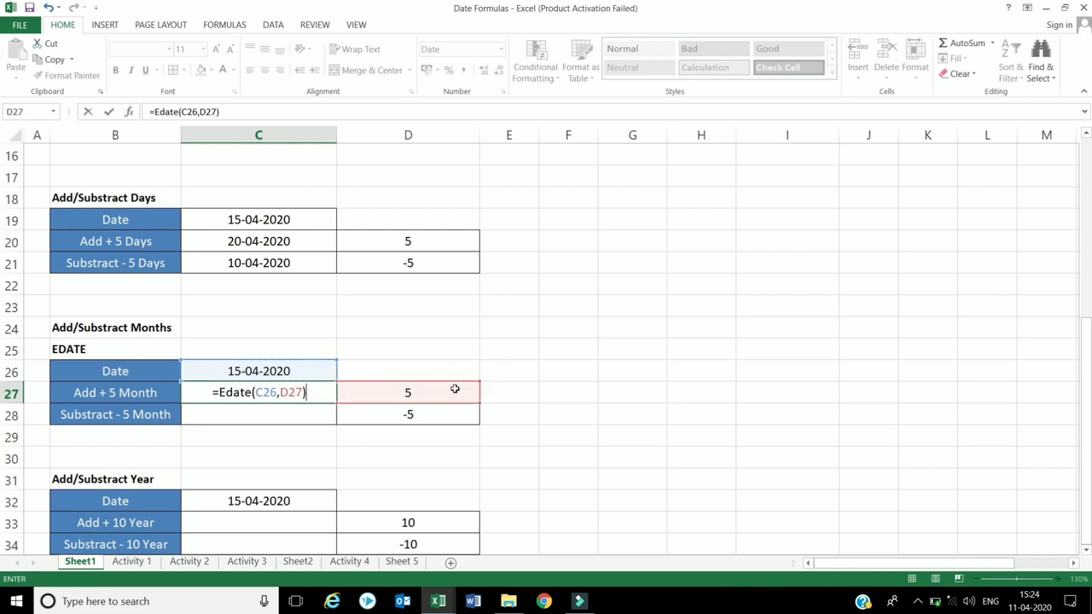
key("Return")
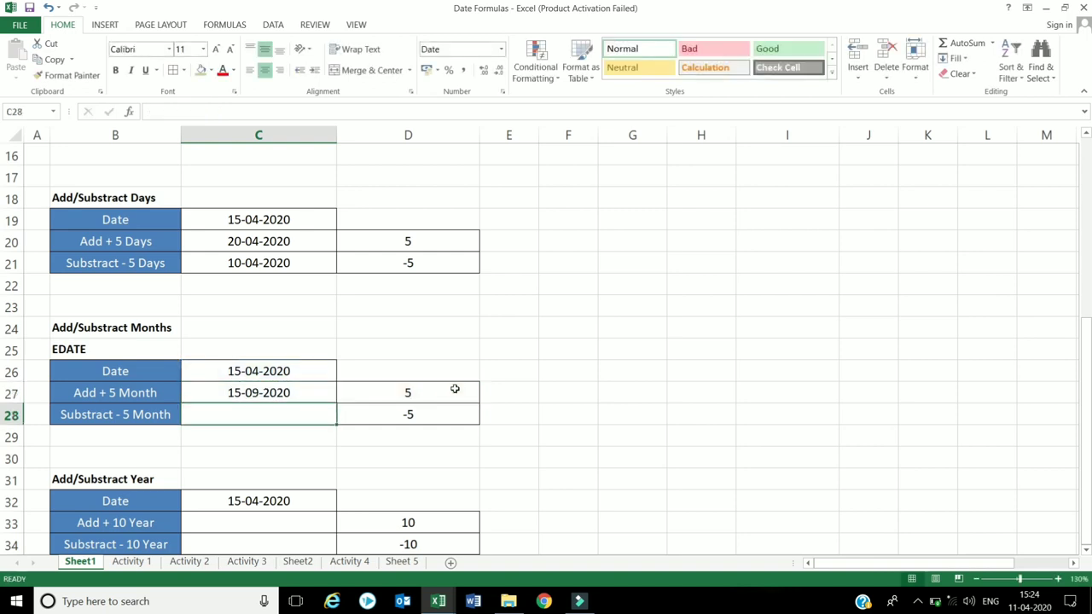
- Enter =EDATE(C26,D28) in C28, using the -5 months to give 15-11-2019
type("=ed")
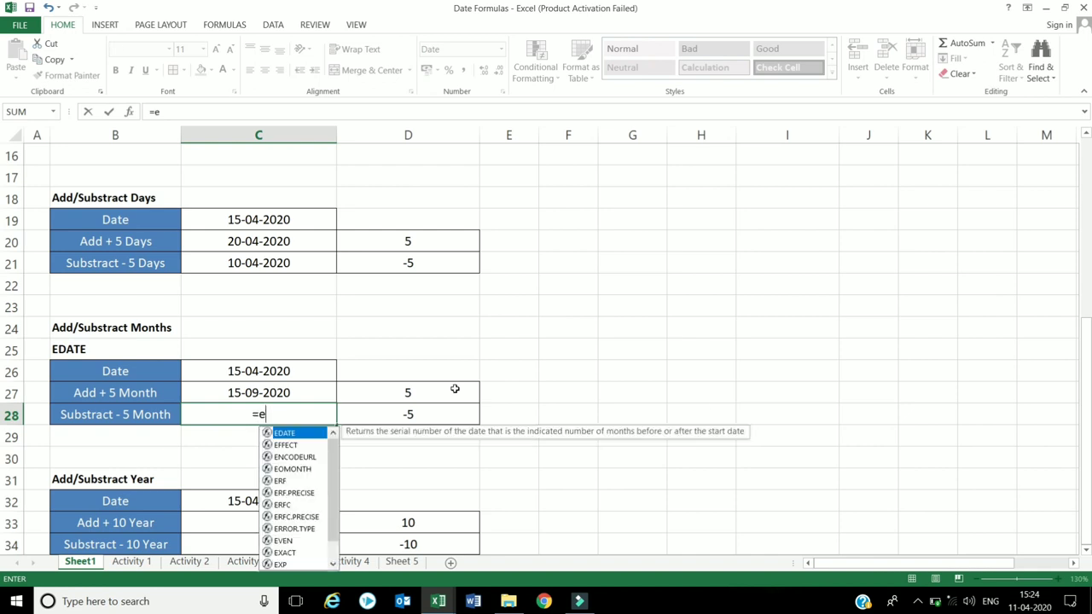
type("ate")
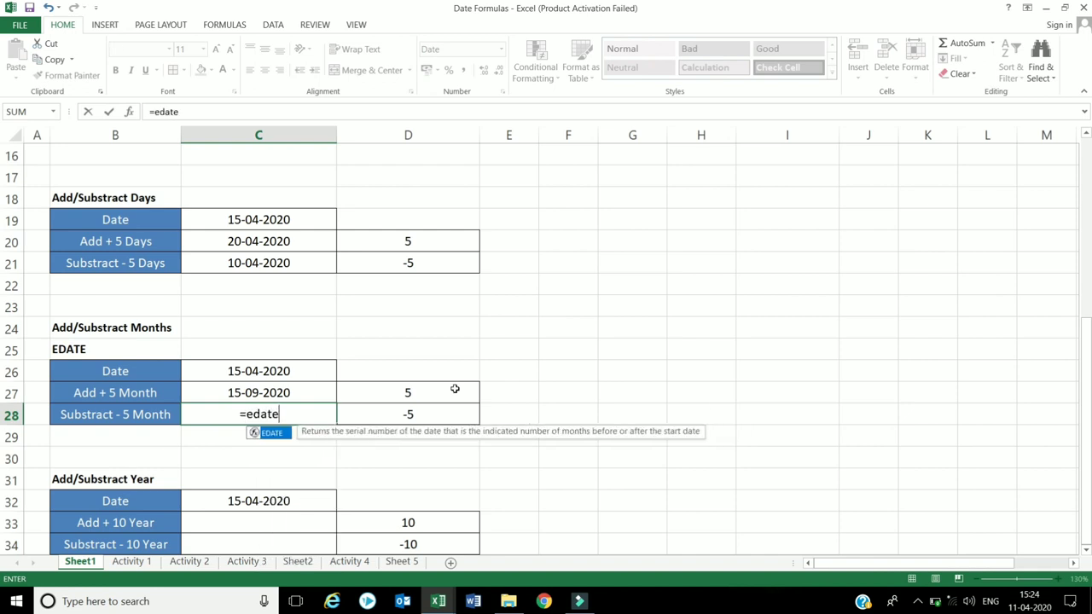
type("(")
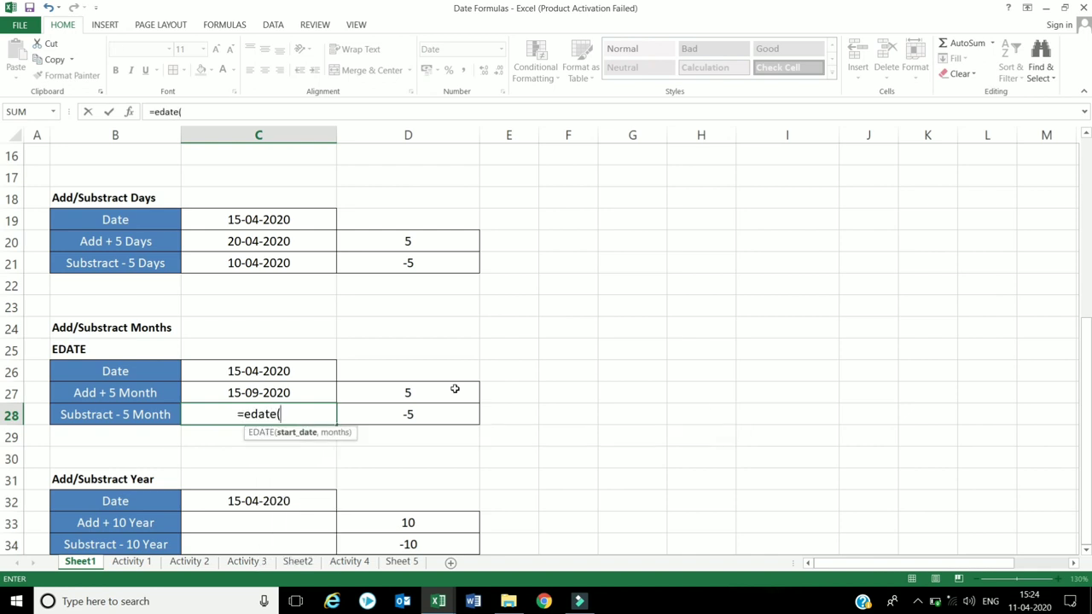
left_click(305, 369)
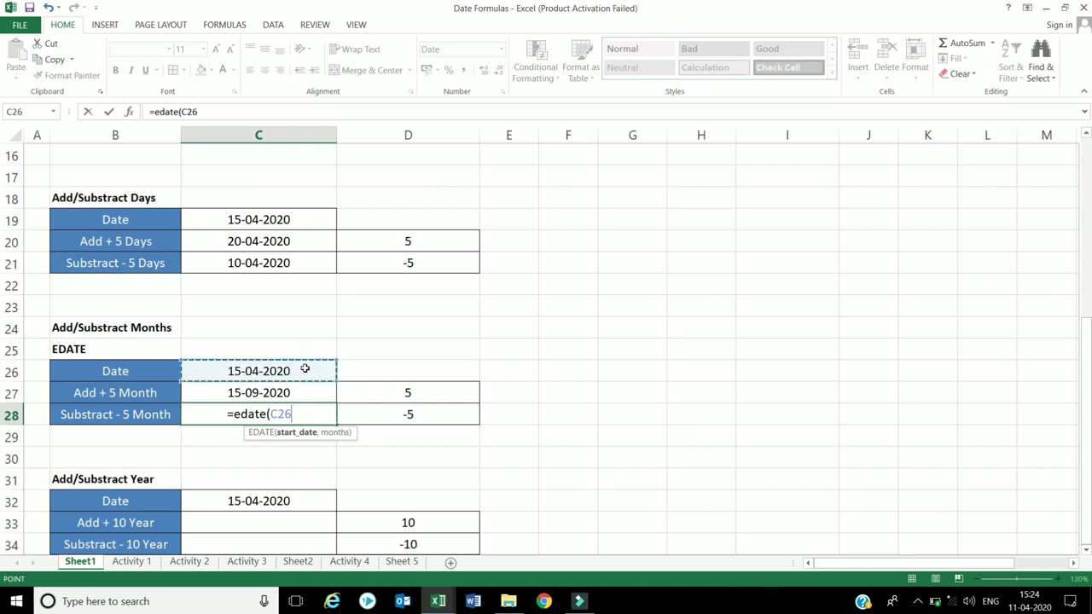
type(",")
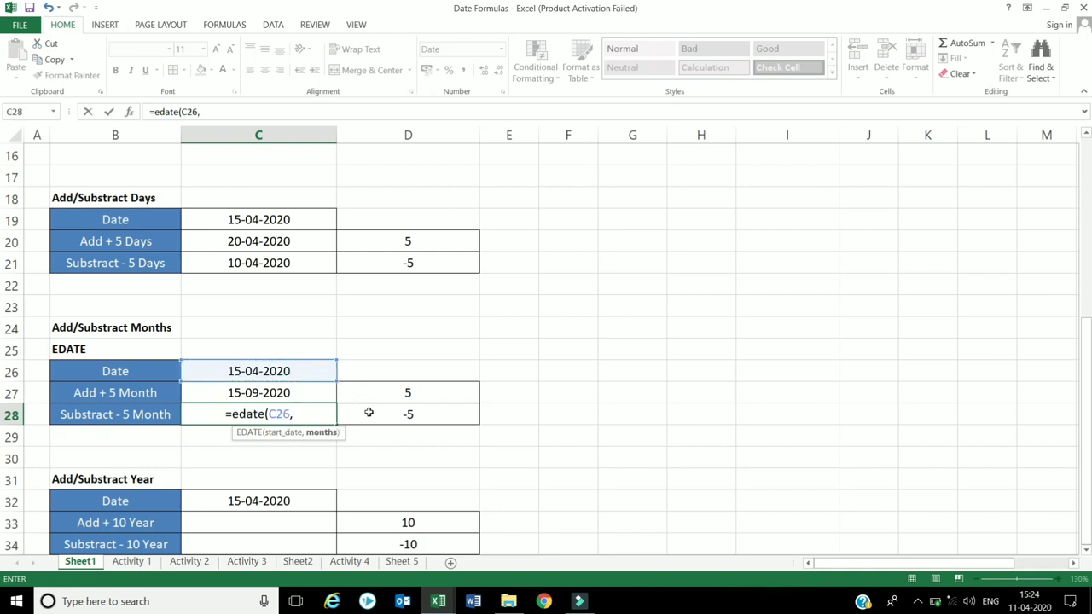
left_click(368, 413)
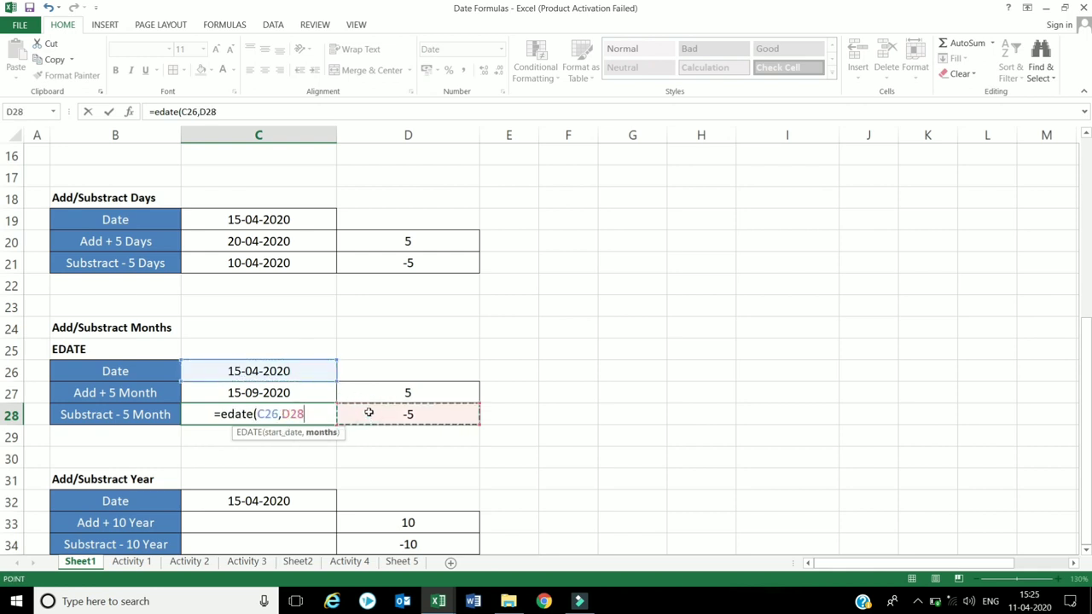
type(")")
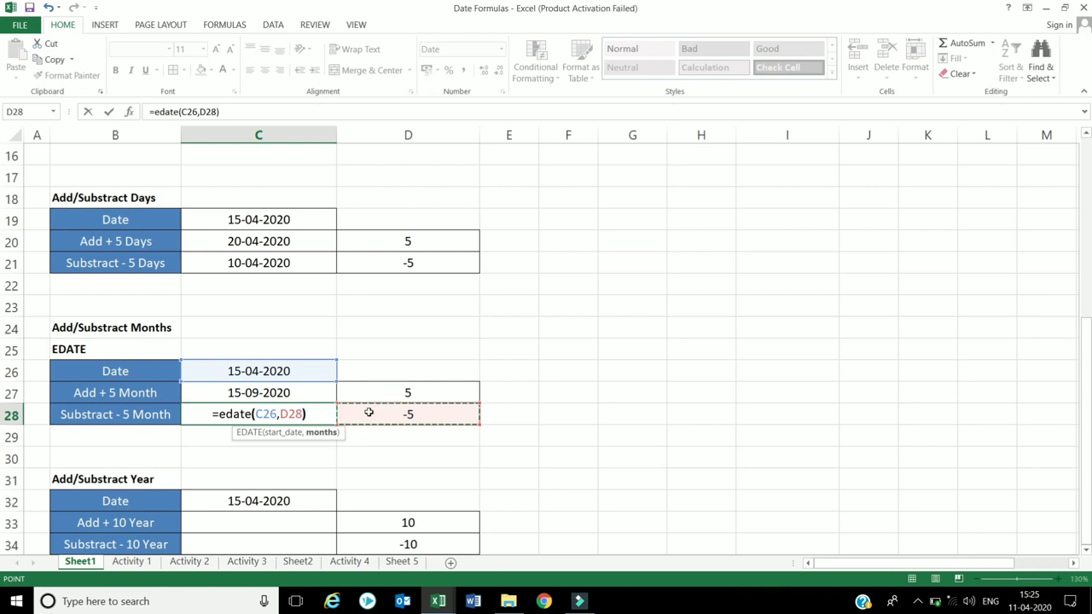
key("Return")
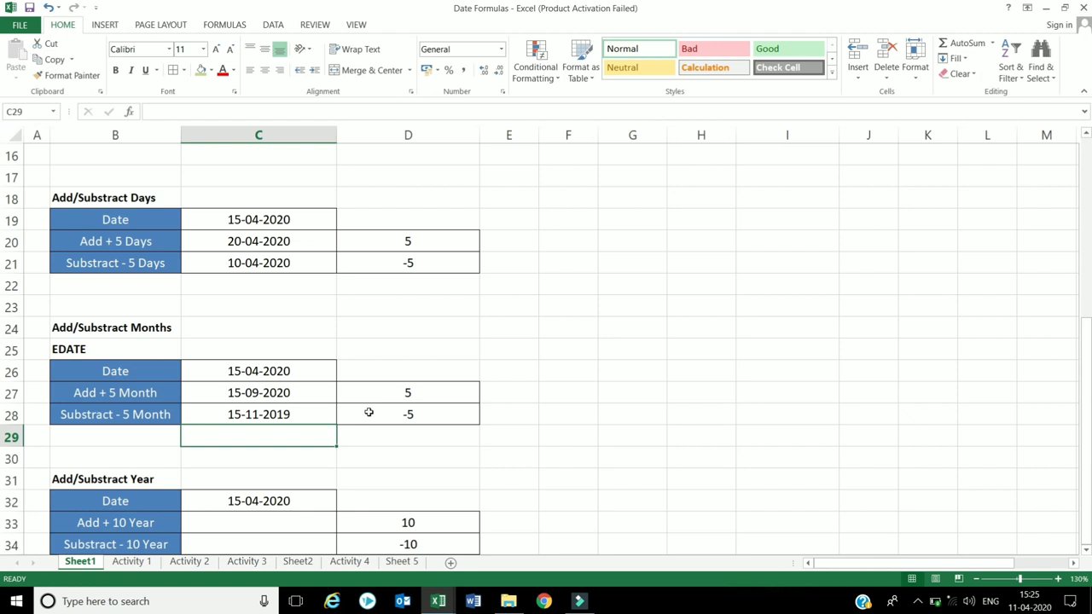
- Enter =EDATE(C32,120) in C33 so the Add + 10 Year row shows 15-04-2030
scroll(367, 412, "down", 2)
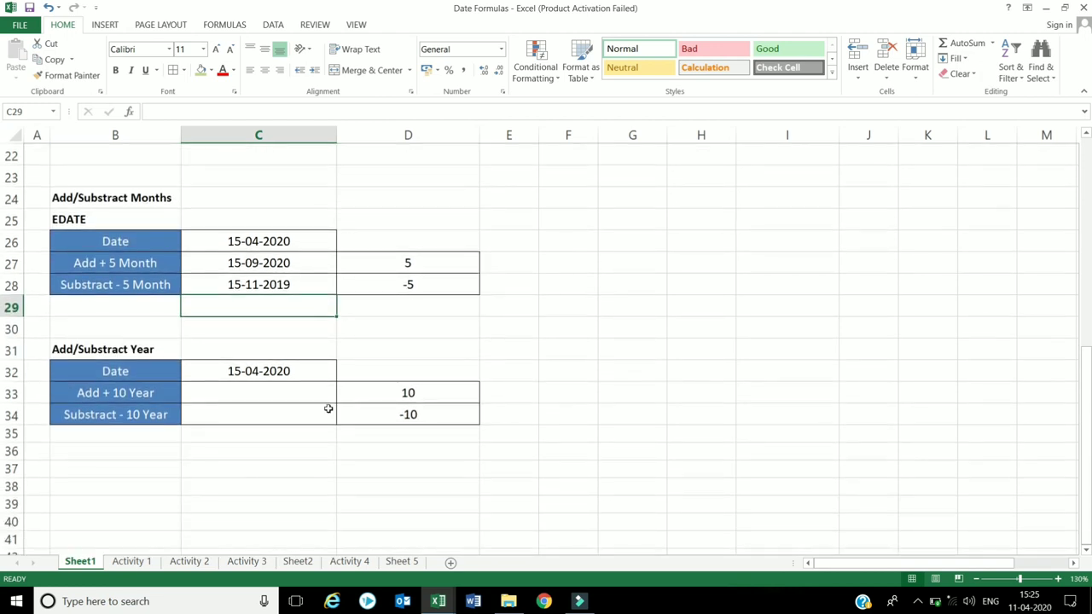
left_click(299, 398)
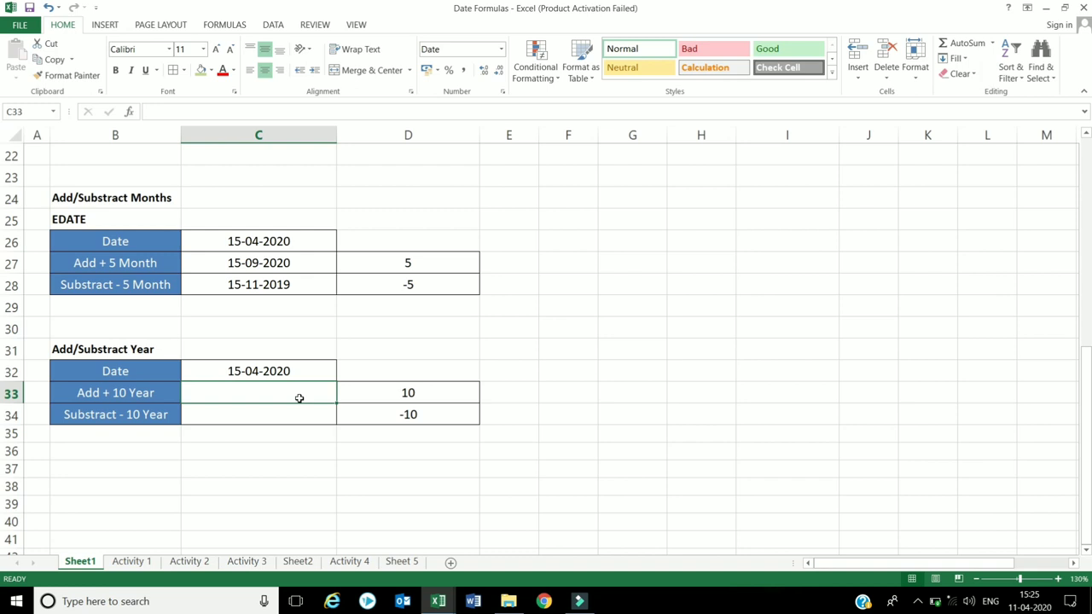
type("=")
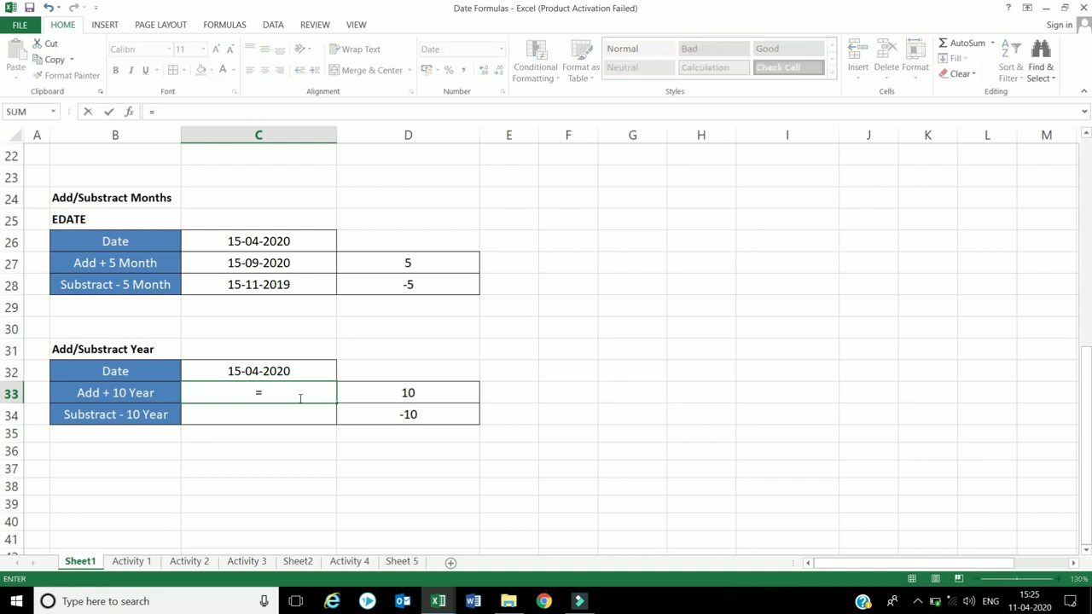
type("edate")
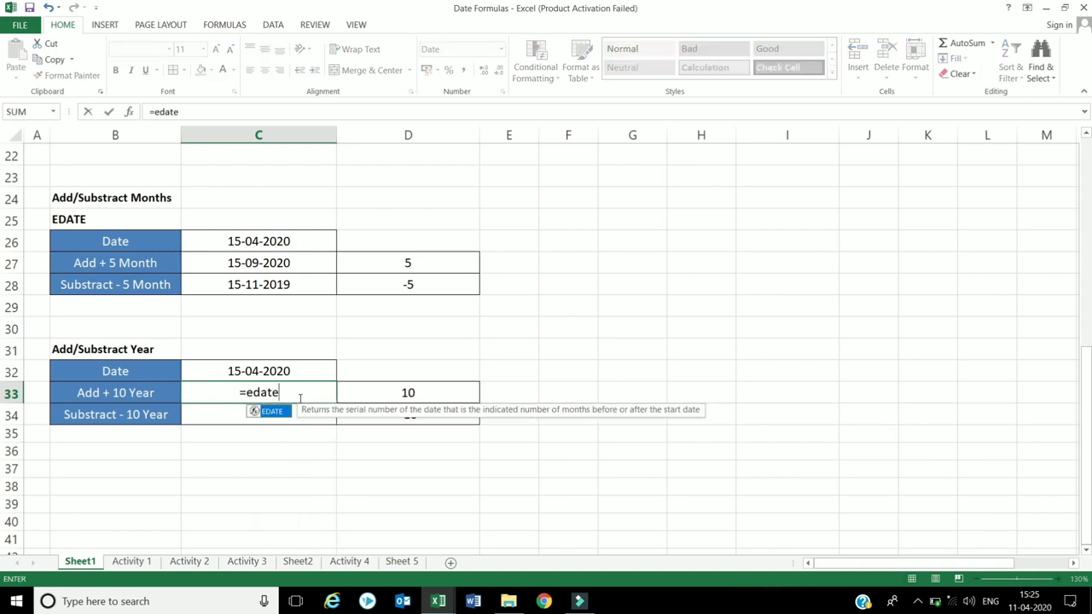
type("(")
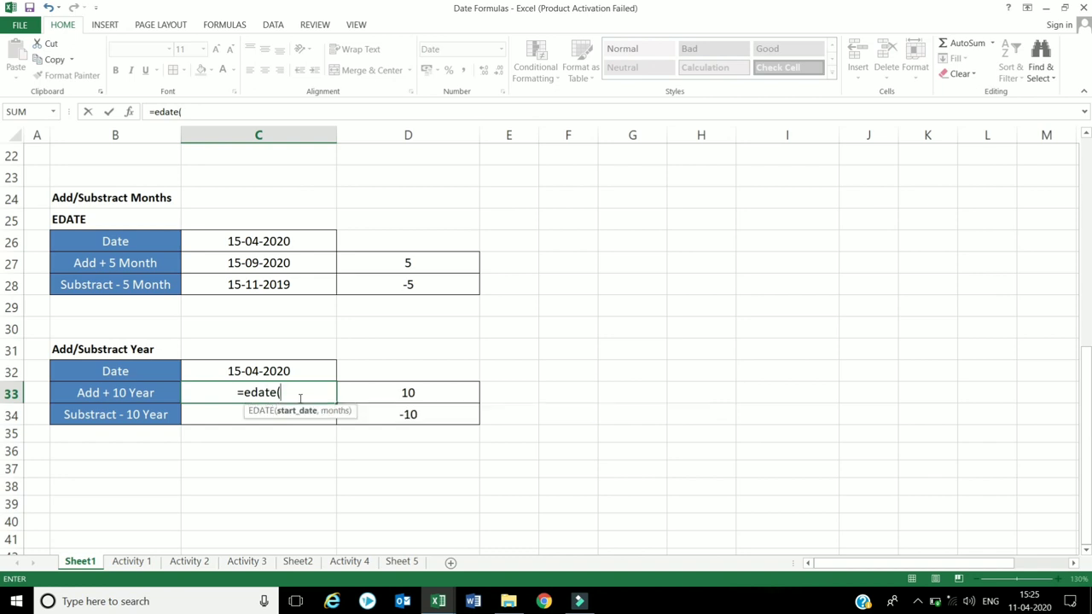
left_click(283, 371)
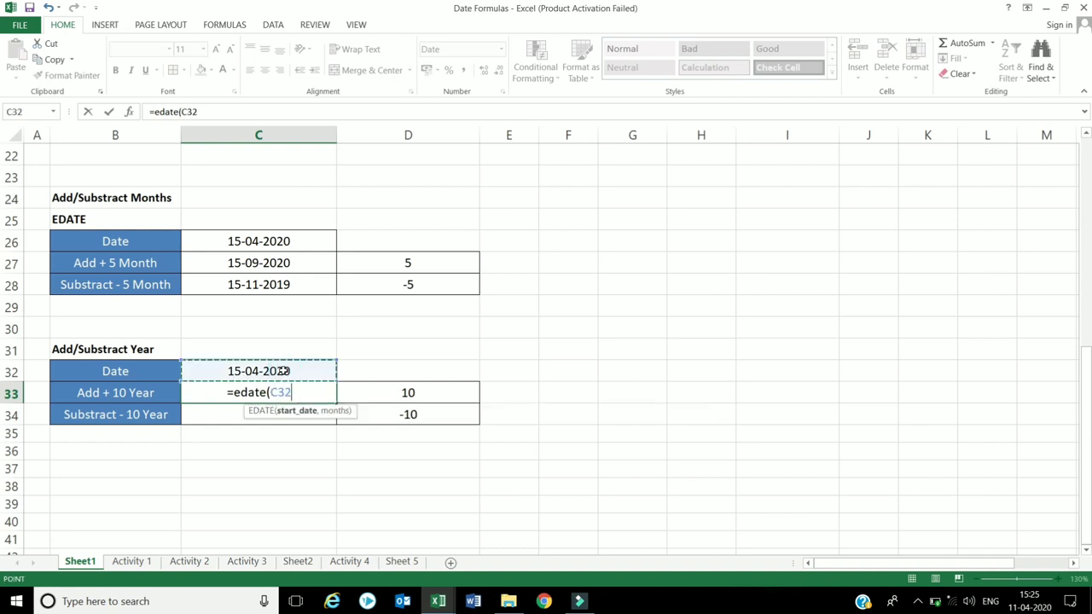
type(",")
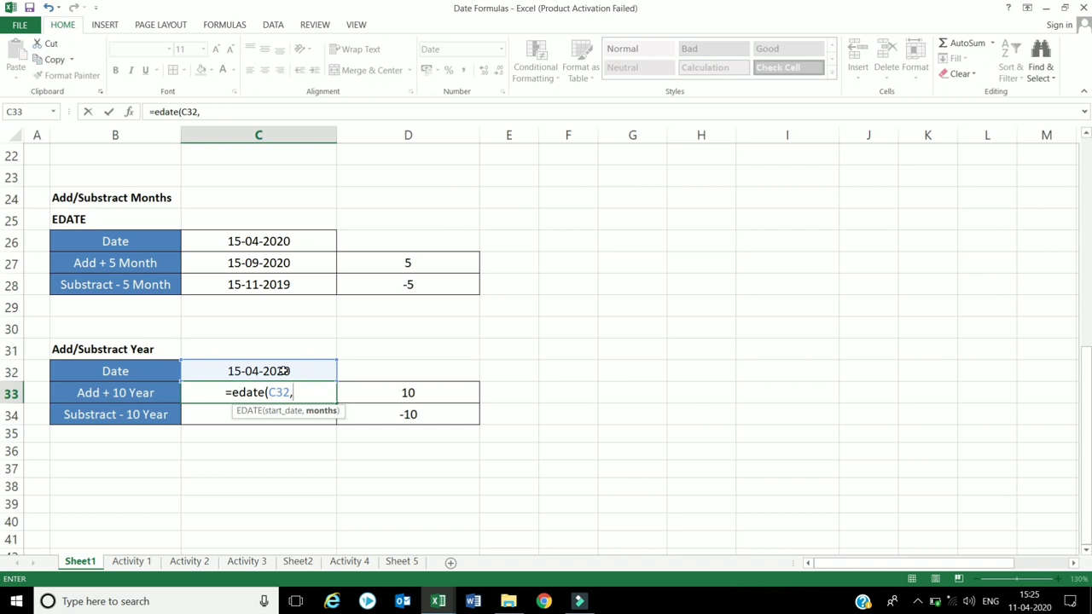
type("12")
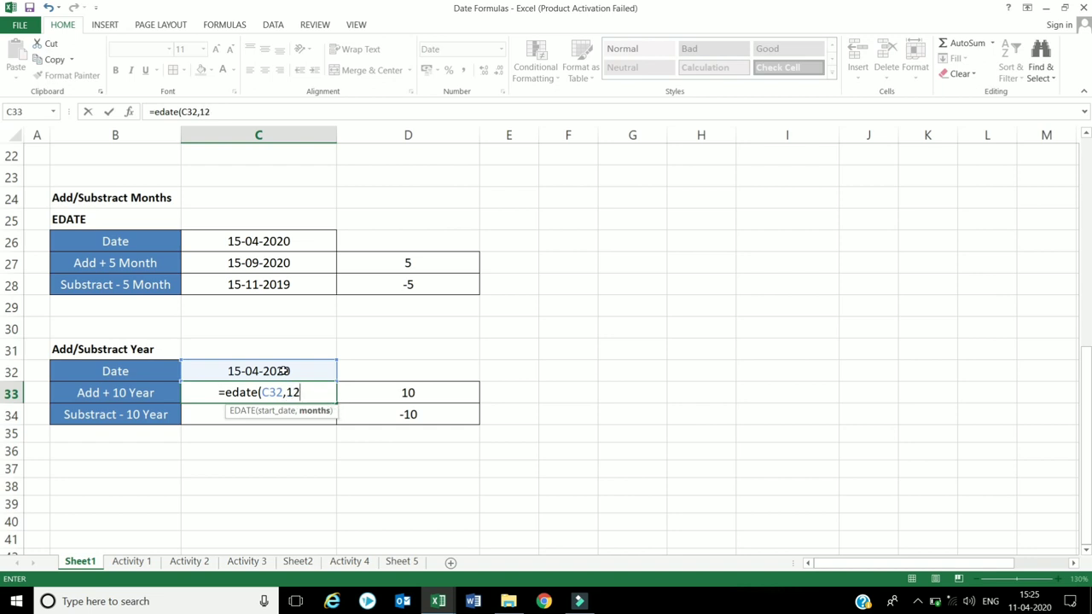
type("0")
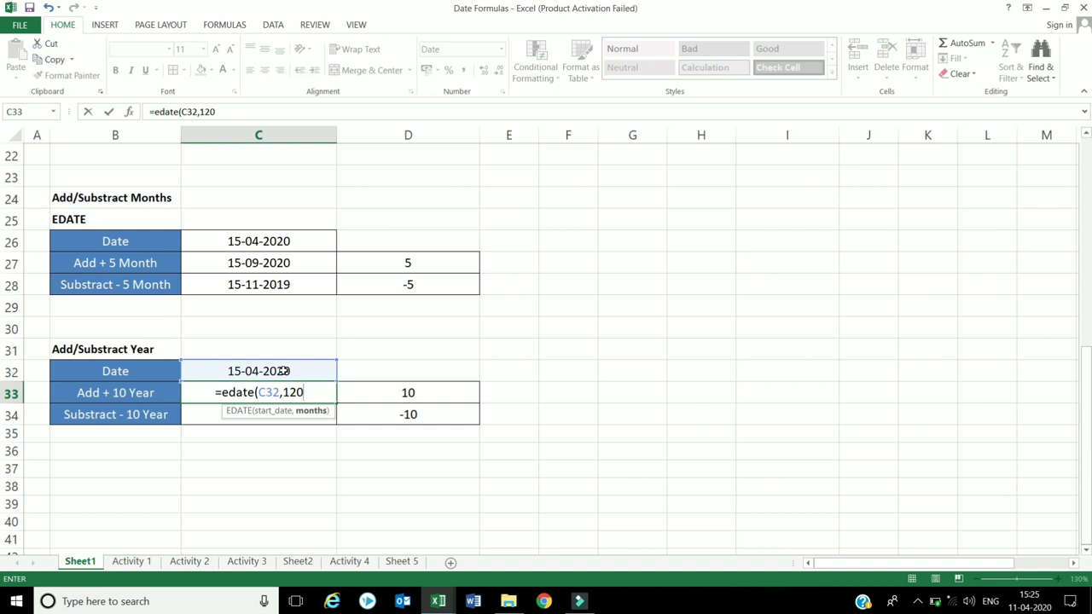
type(")")
key("Return")
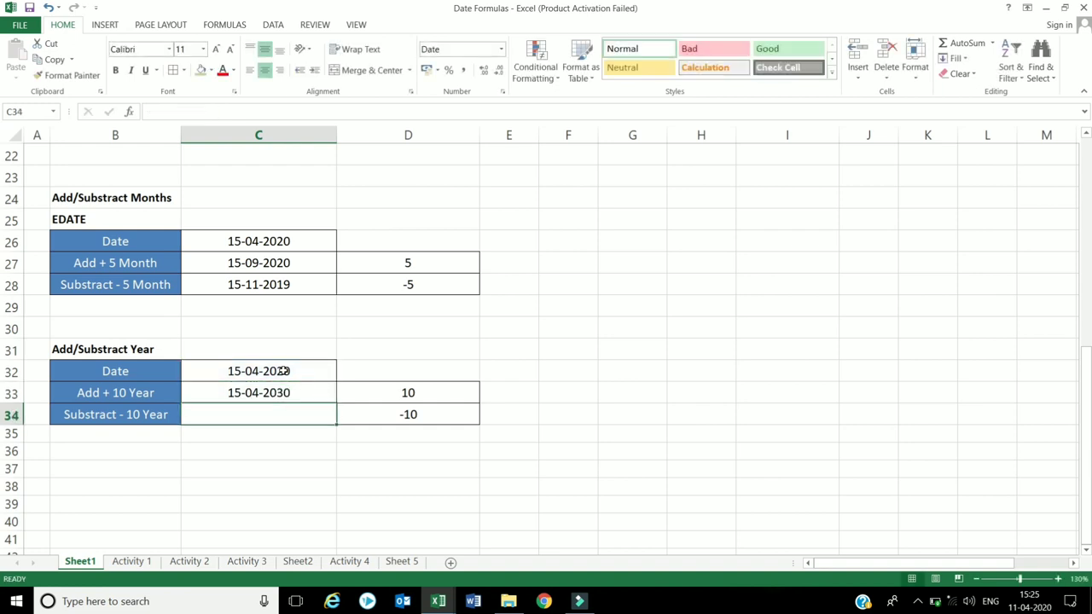
left_click(210, 373)
left_click(218, 392)
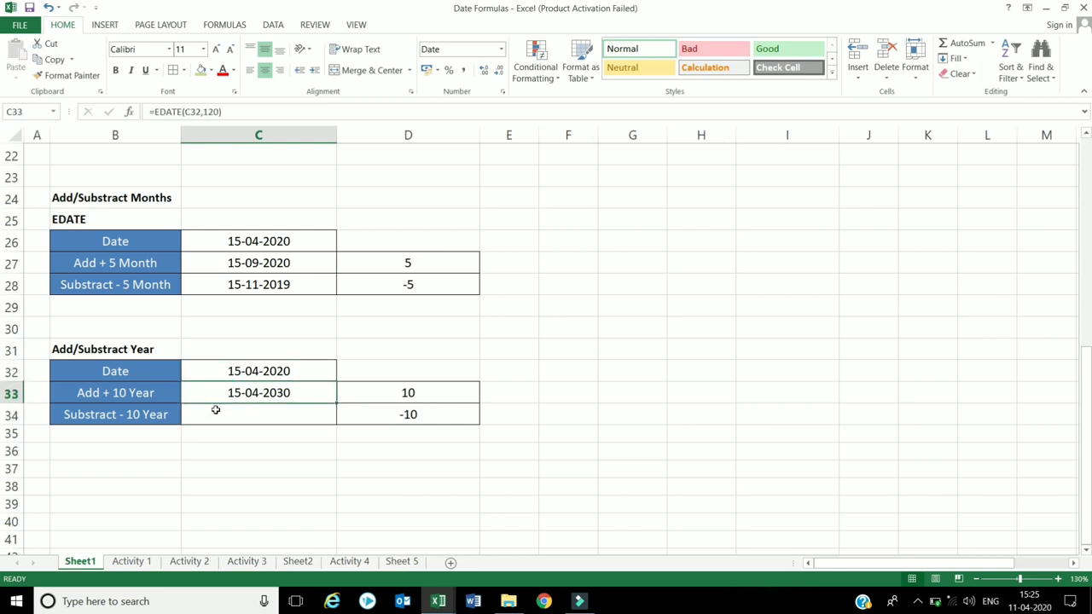
left_click(213, 415)
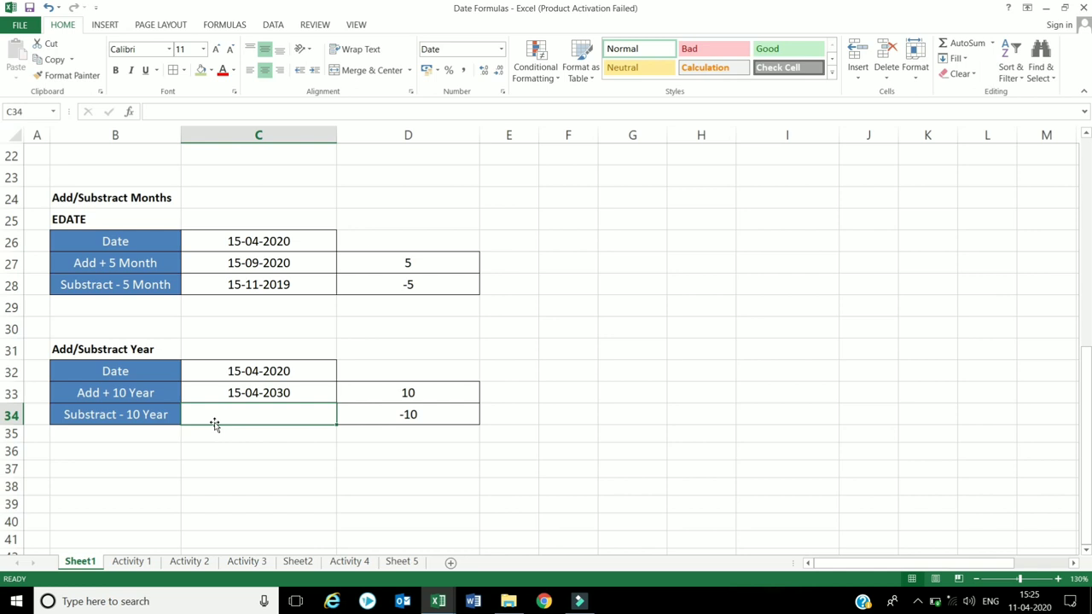
- Enter =EDATE(C32,D34*12) in C34 so the Subtract - 10 Year row shows 15-04-2010
type("=eda")
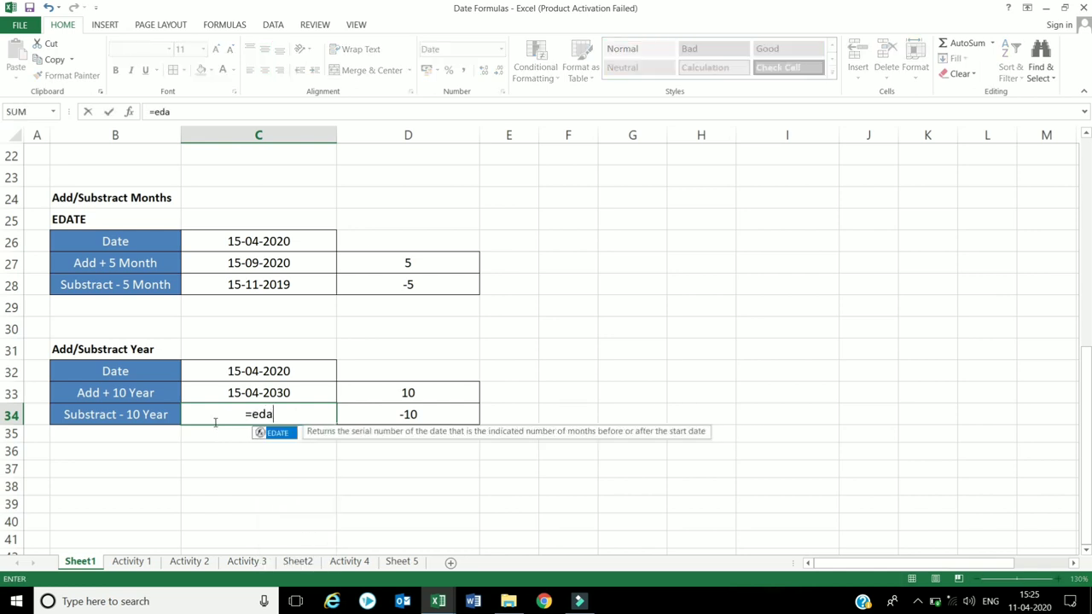
type("te(")
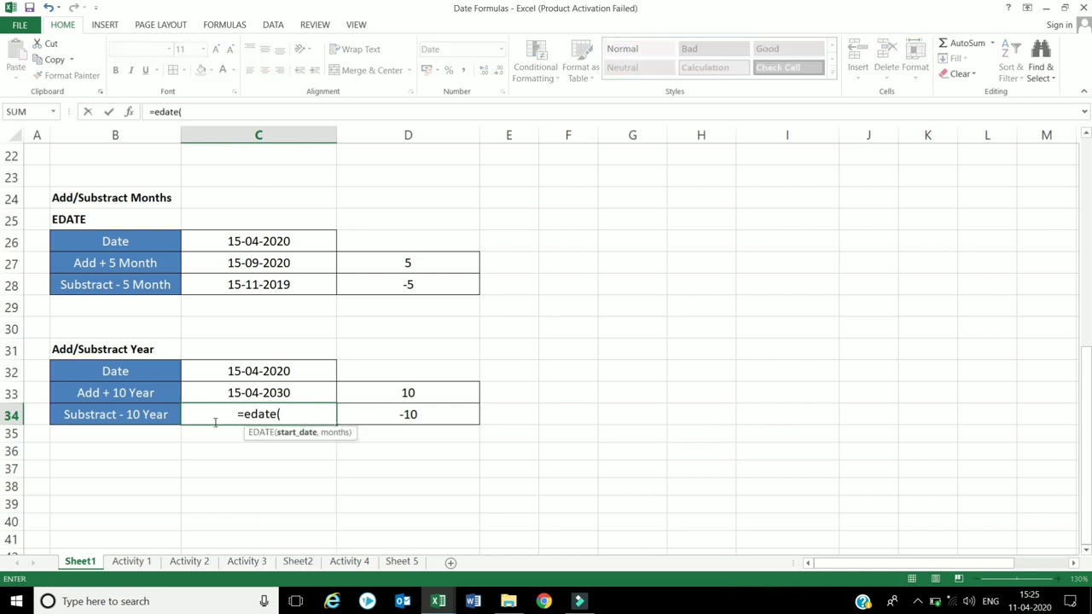
left_click(249, 378)
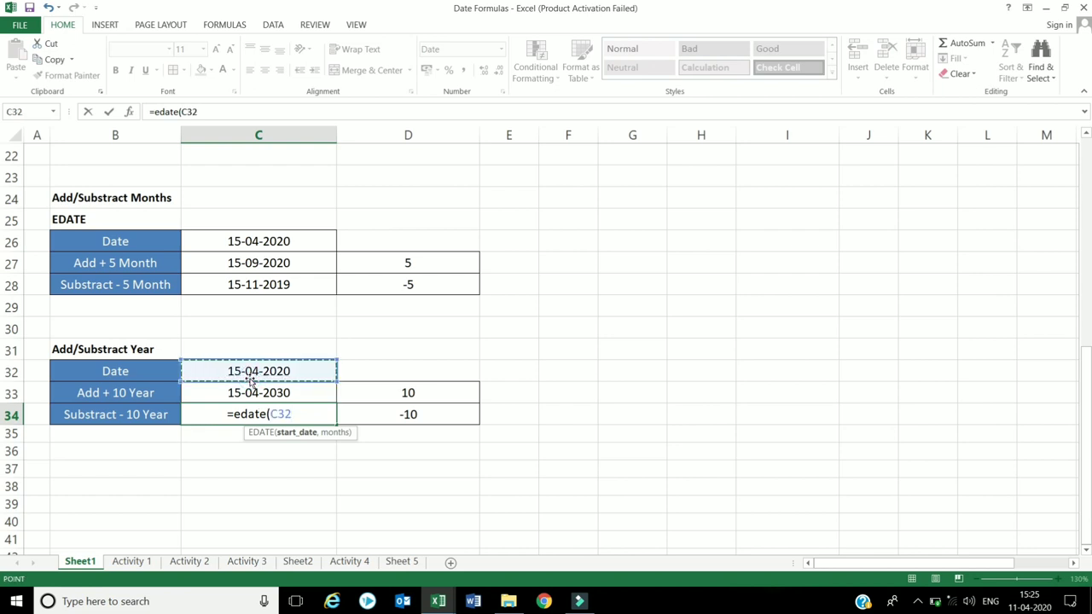
type(",")
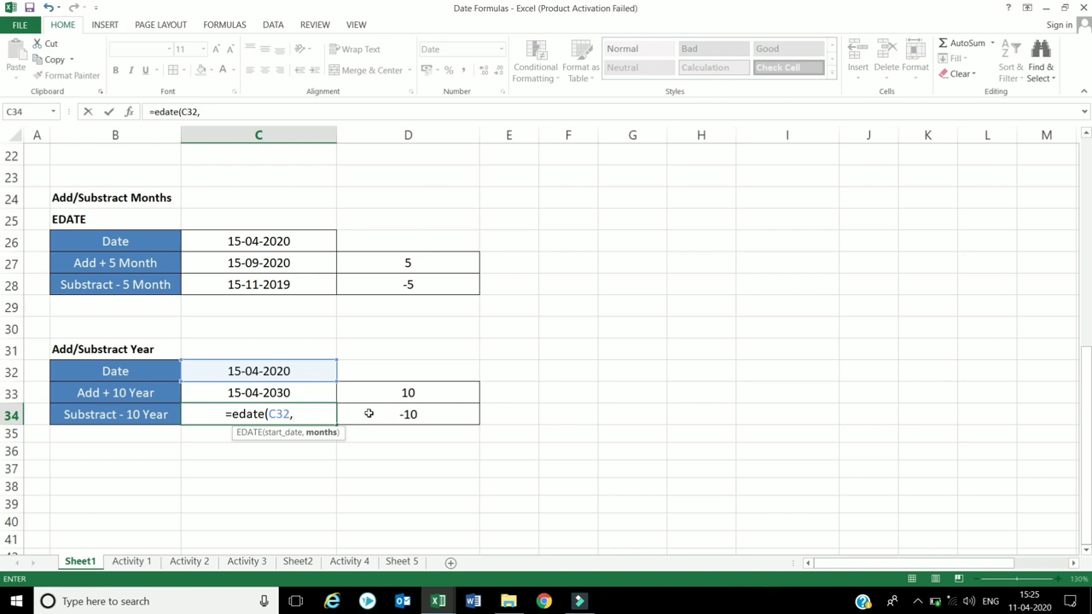
left_click(368, 414)
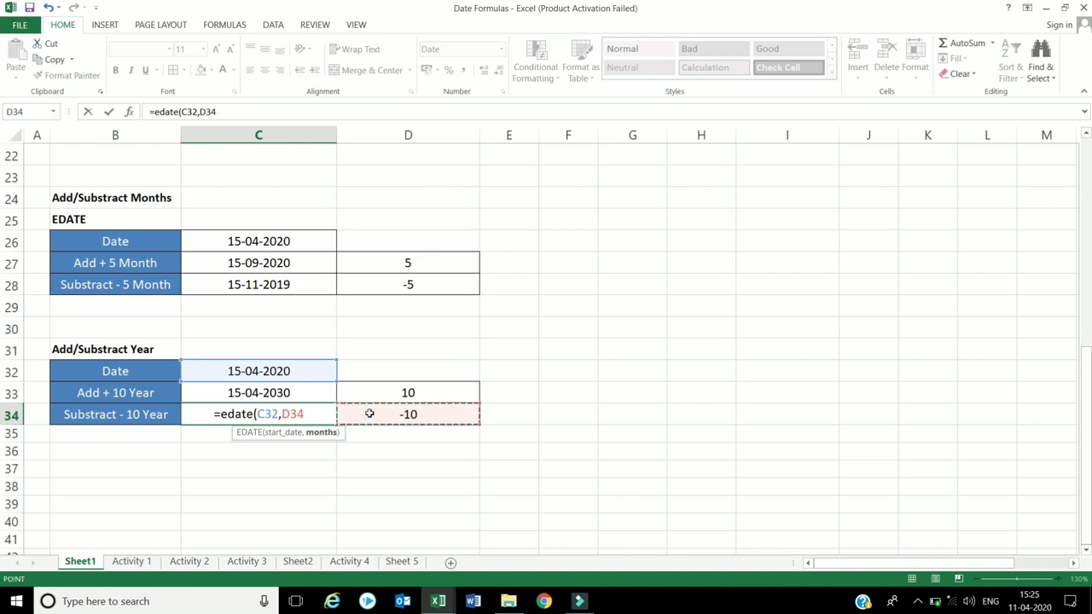
type("*12")
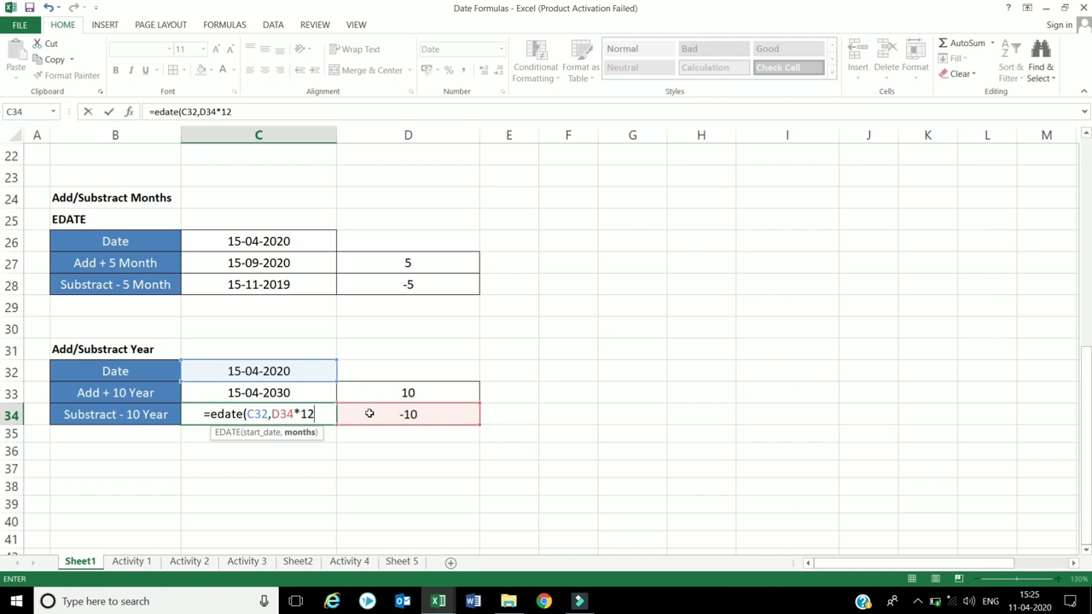
type(")")
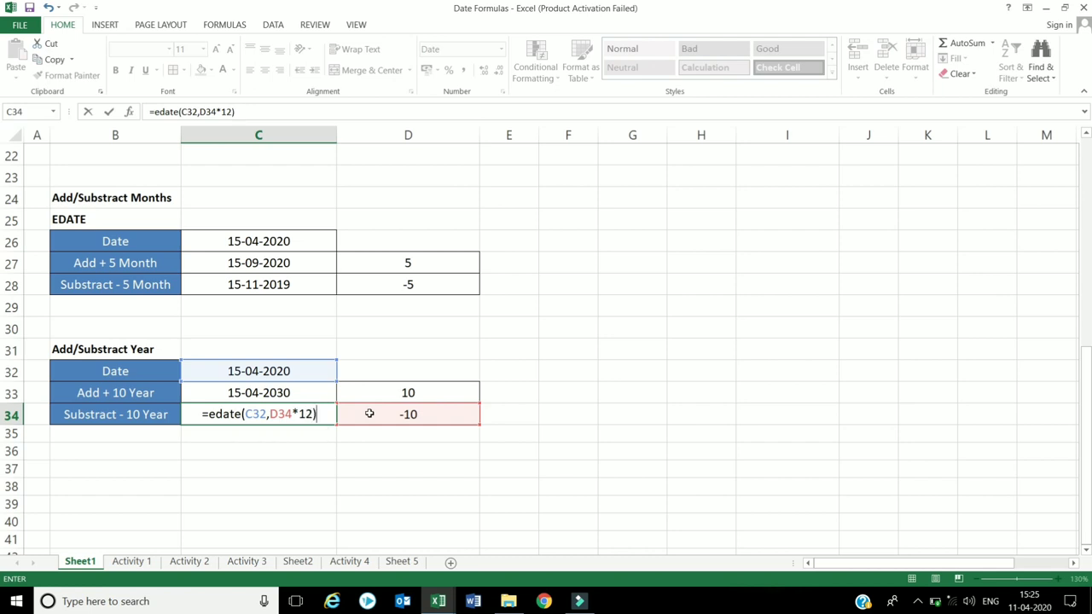
key("Return")
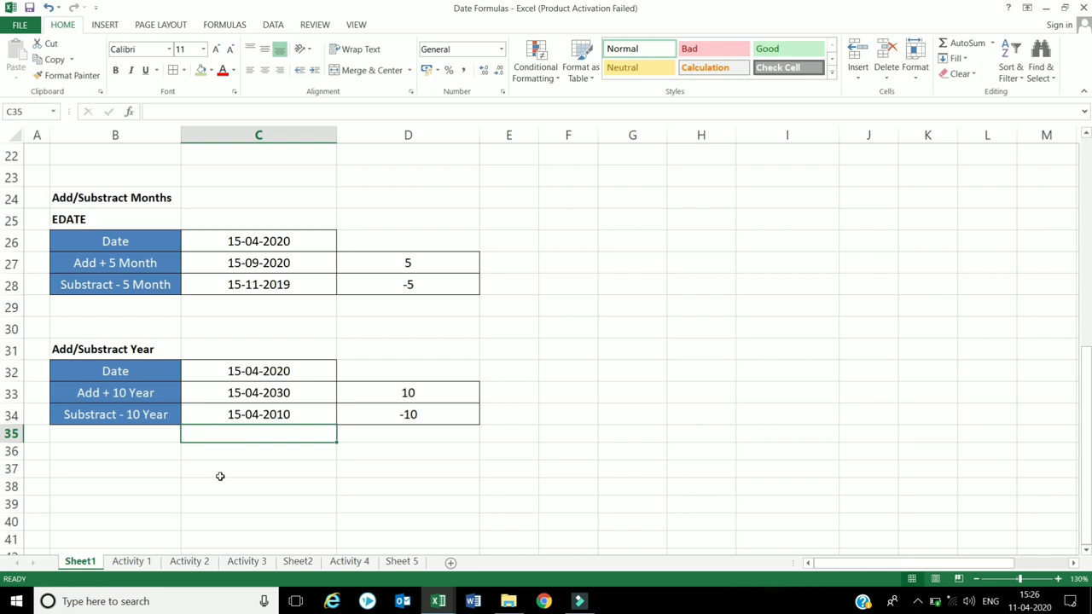
scroll(220, 476, "up", 1)
scroll(220, 476, "up", 6)
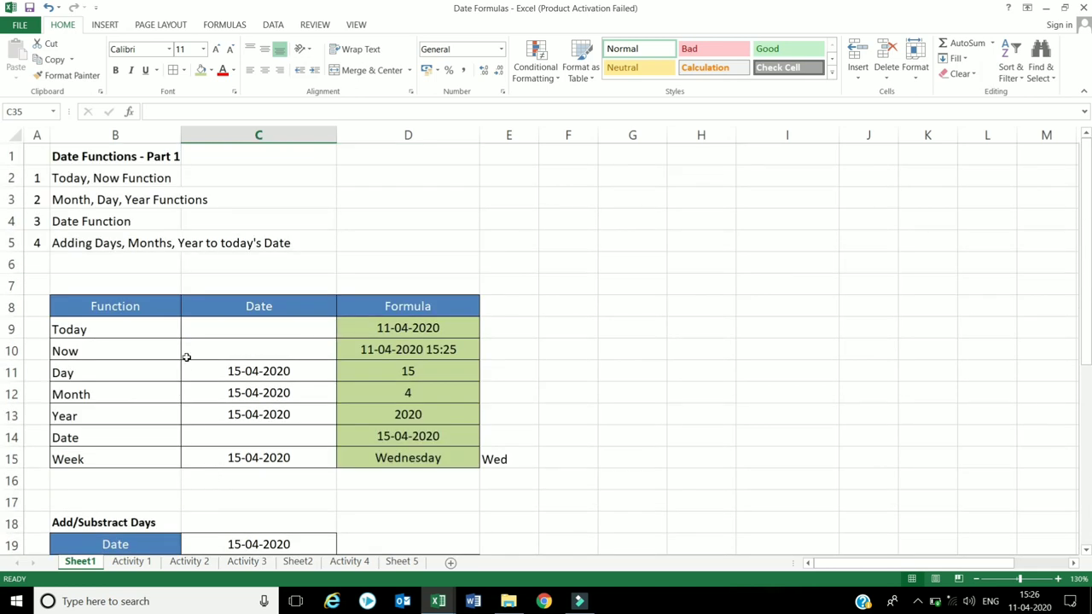